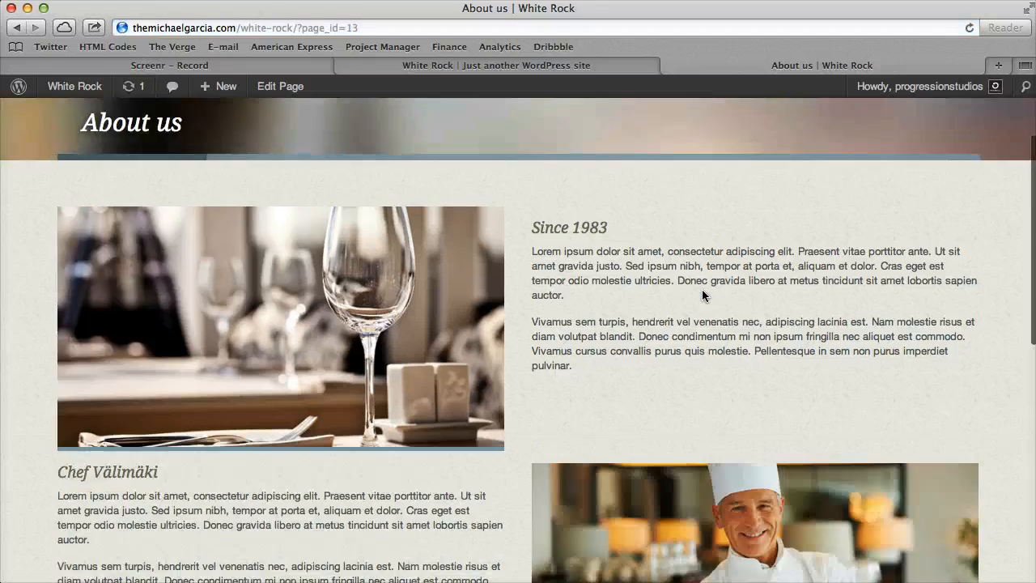
Browse the White Rock demo site's Our Menu, Latest News and Contact us pages.
scroll(702, 289, "up", 10)
left_click(725, 144)
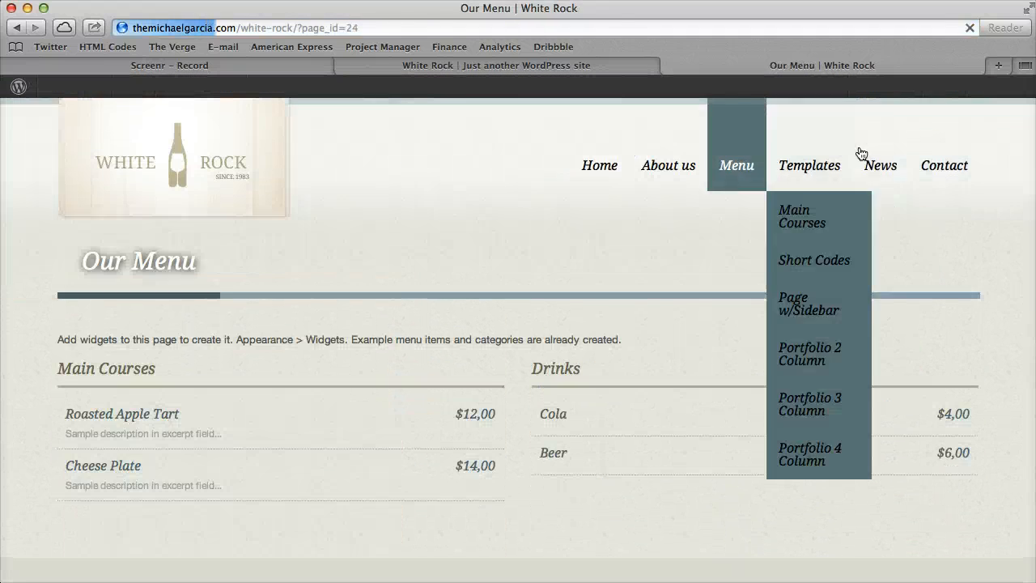
left_click(893, 157)
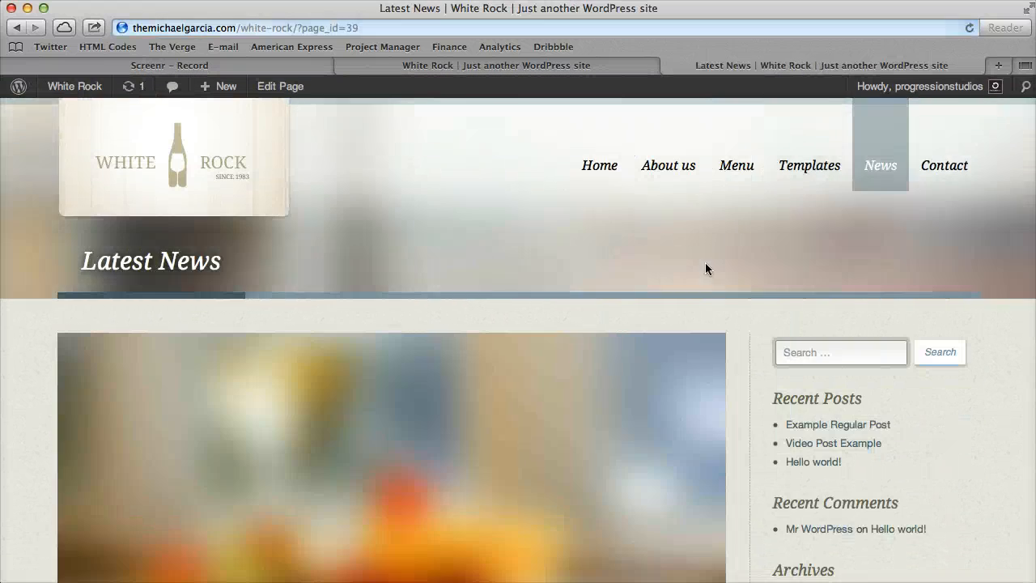
scroll(705, 262, "down", 10)
scroll(705, 263, "up", 10)
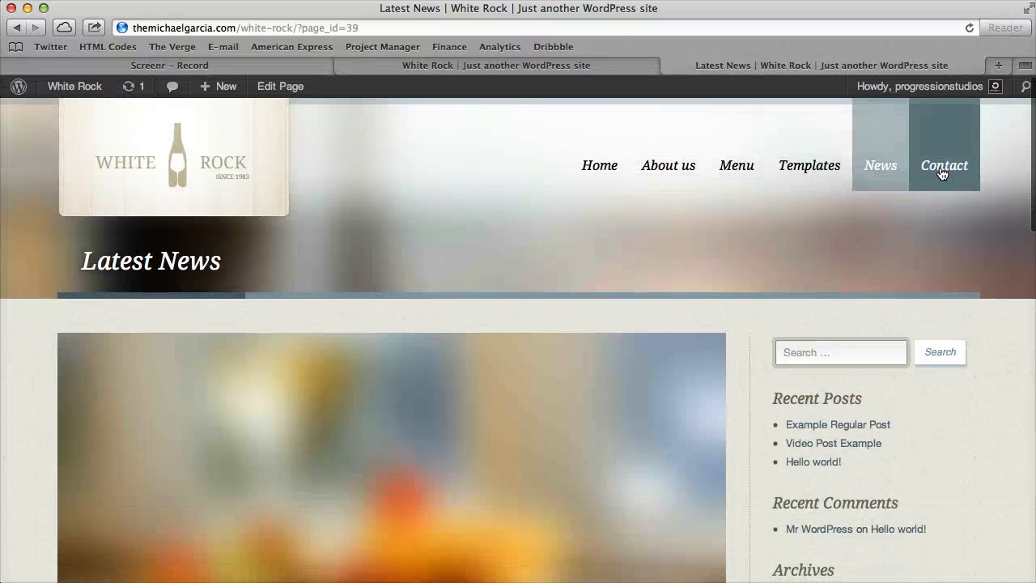
left_click(943, 173)
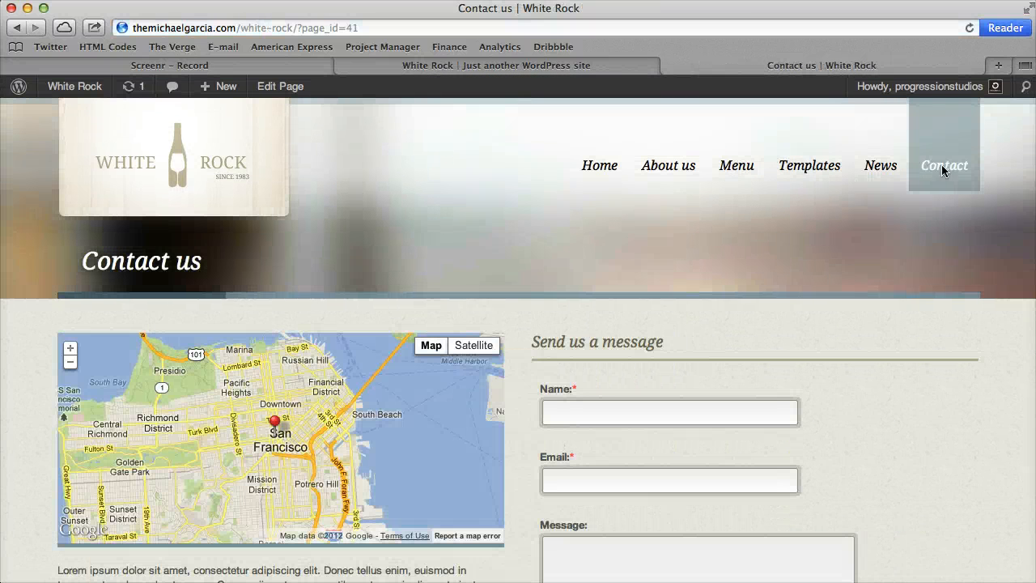
Switch to the local White Rock site and examine its front page from header to footer.
left_click(671, 65)
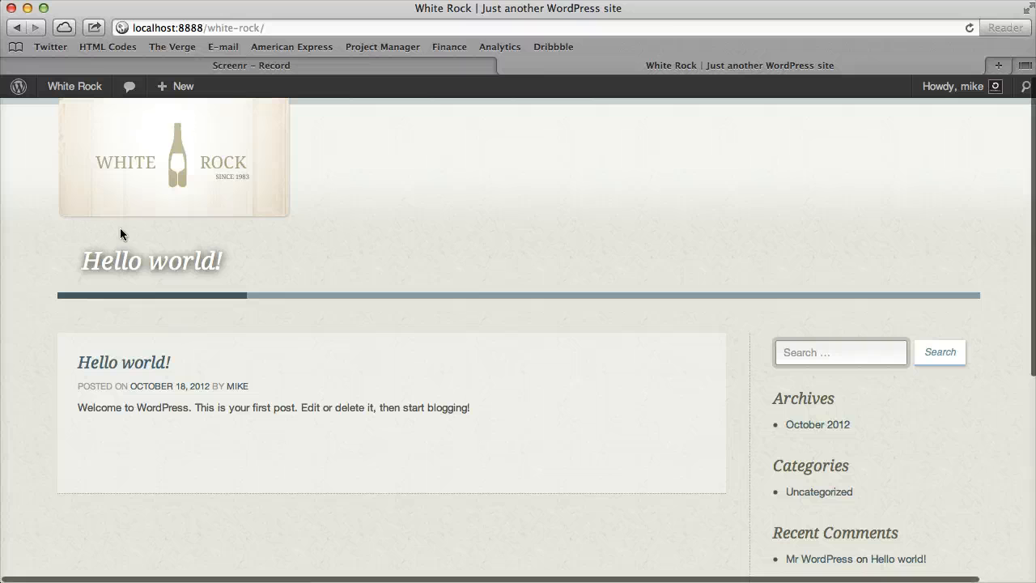
left_click(141, 200)
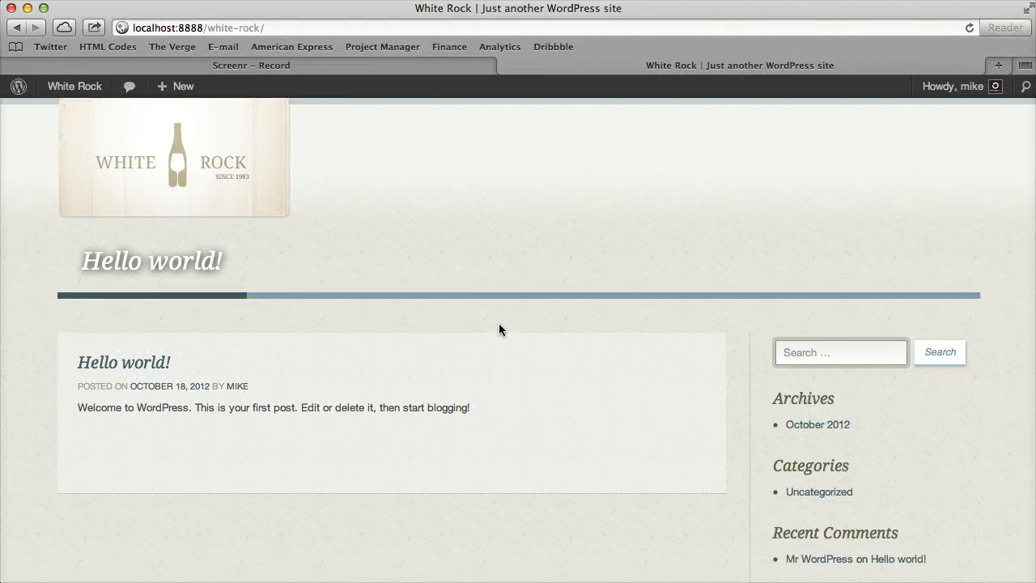
scroll(509, 363, "down", 10)
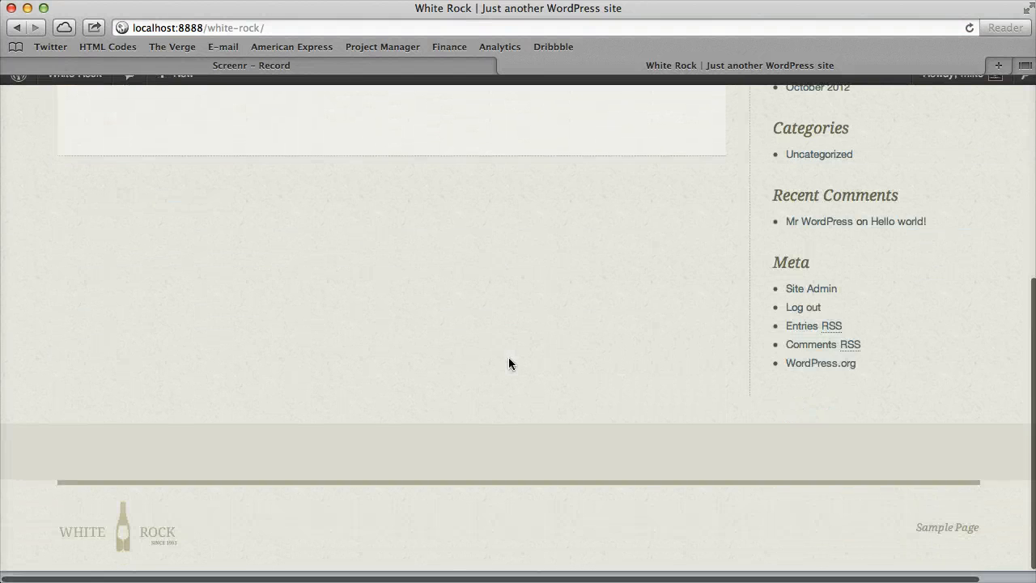
scroll(508, 364, "up", 10)
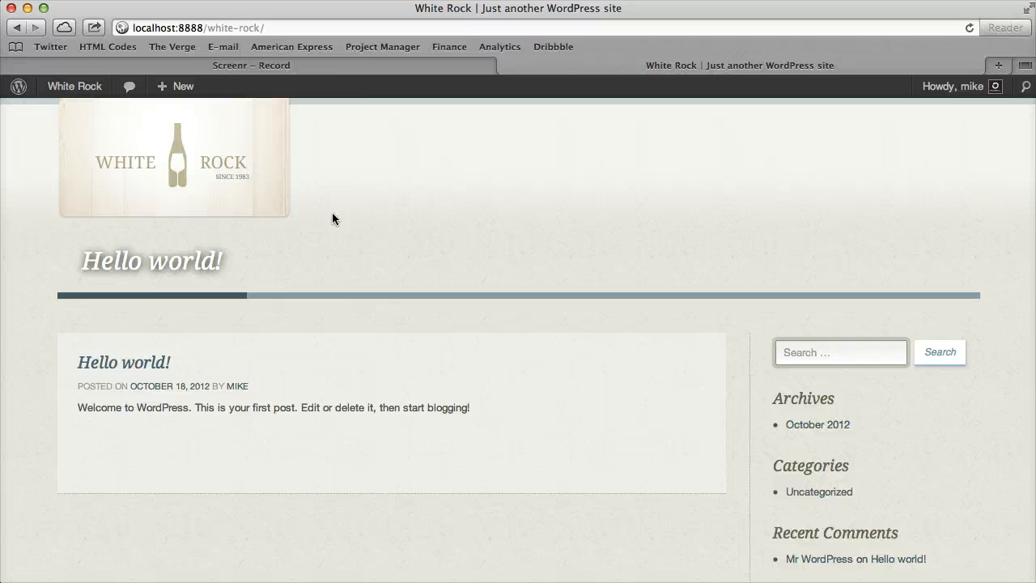
scroll(405, 338, "down", 5)
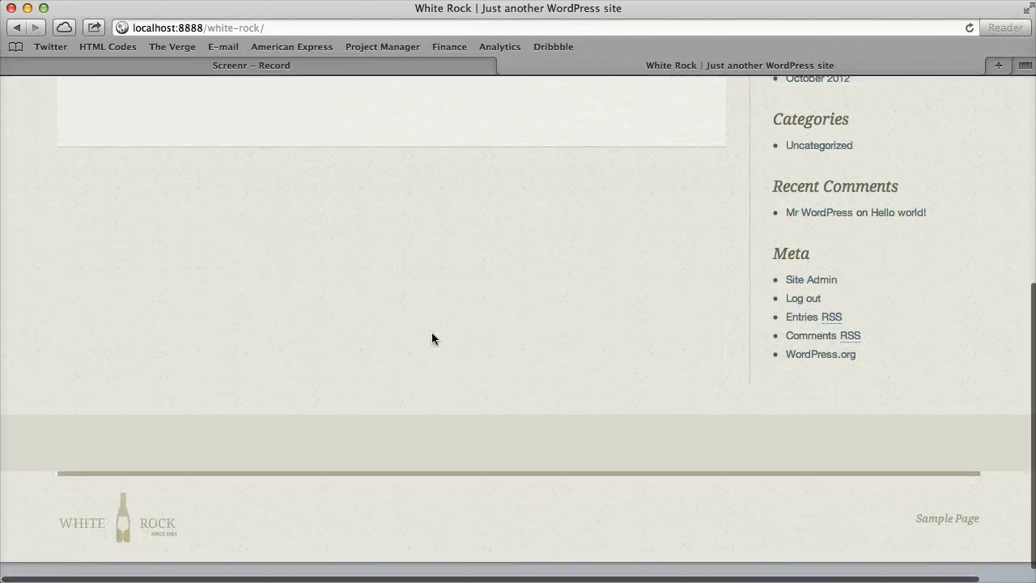
scroll(243, 243, "up", 15)
Install the WordPress importer from the local site's import tools, then activate and run it.
left_click(81, 87)
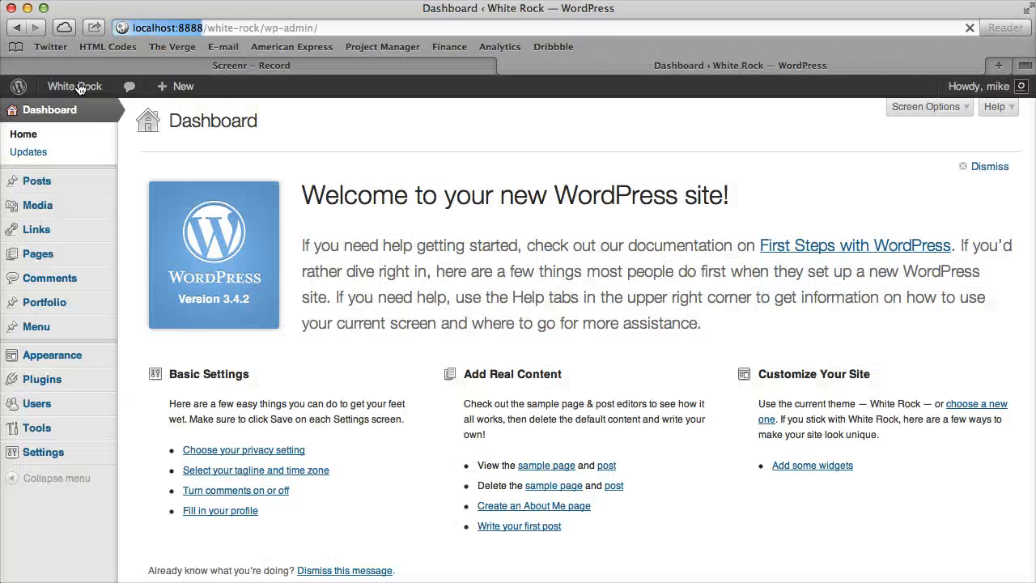
left_click(73, 380)
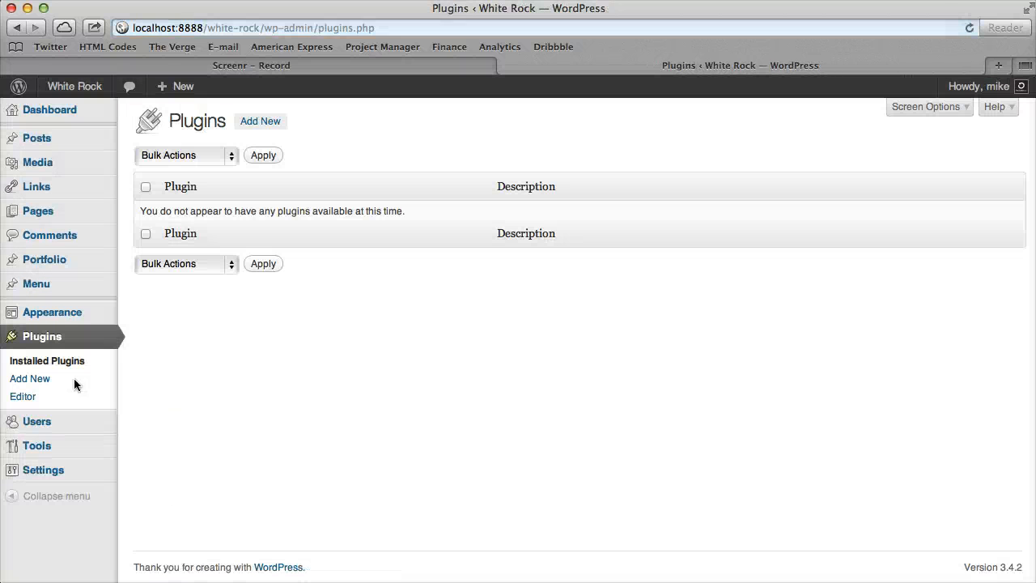
left_click(62, 445)
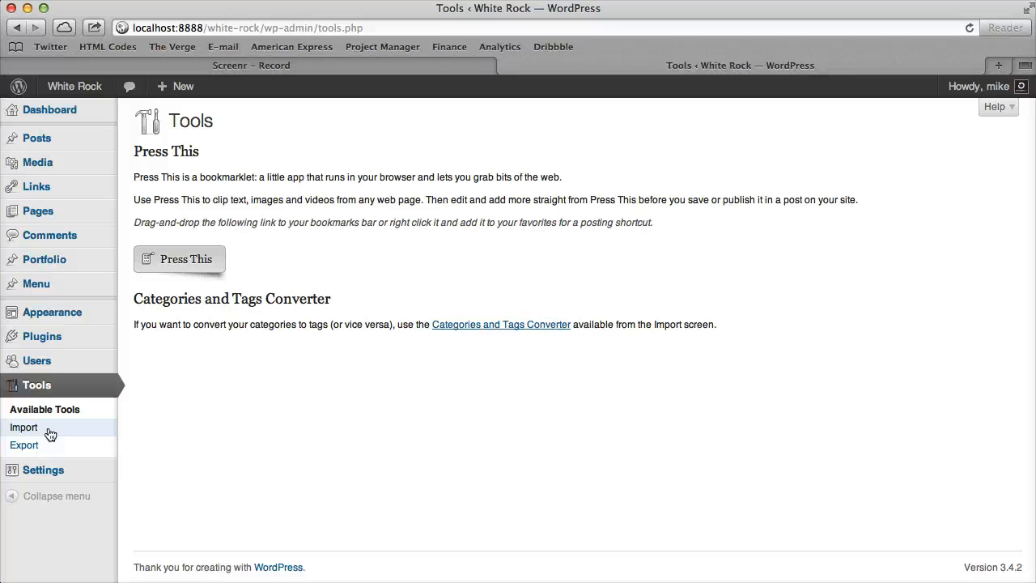
left_click(49, 435)
left_click(182, 321)
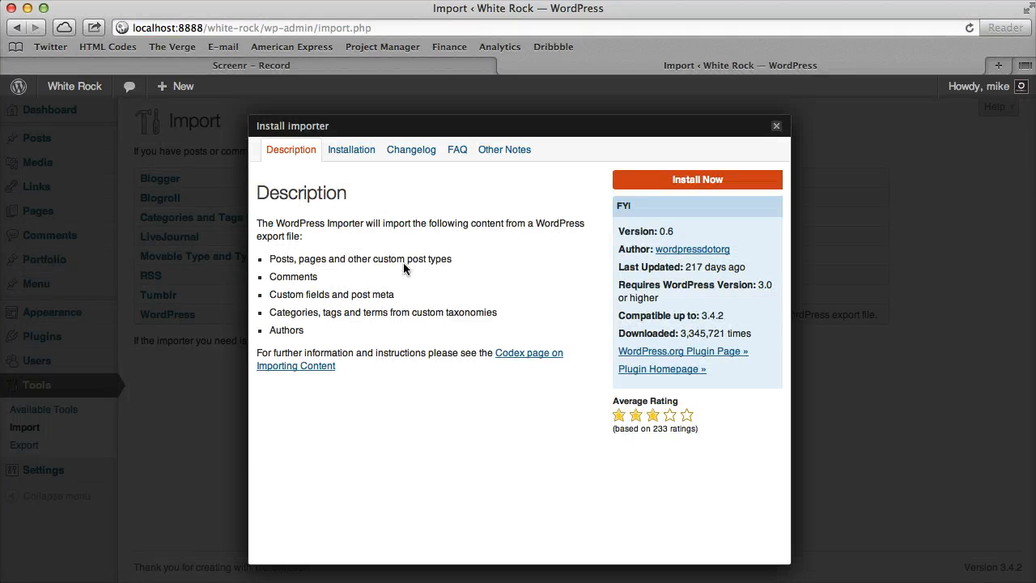
left_click(695, 183)
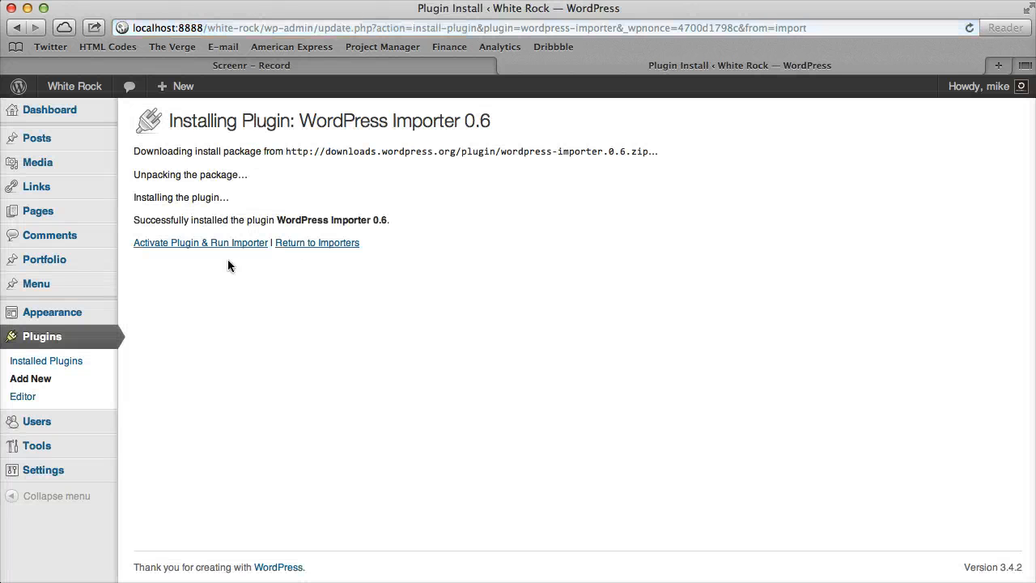
left_click(186, 244)
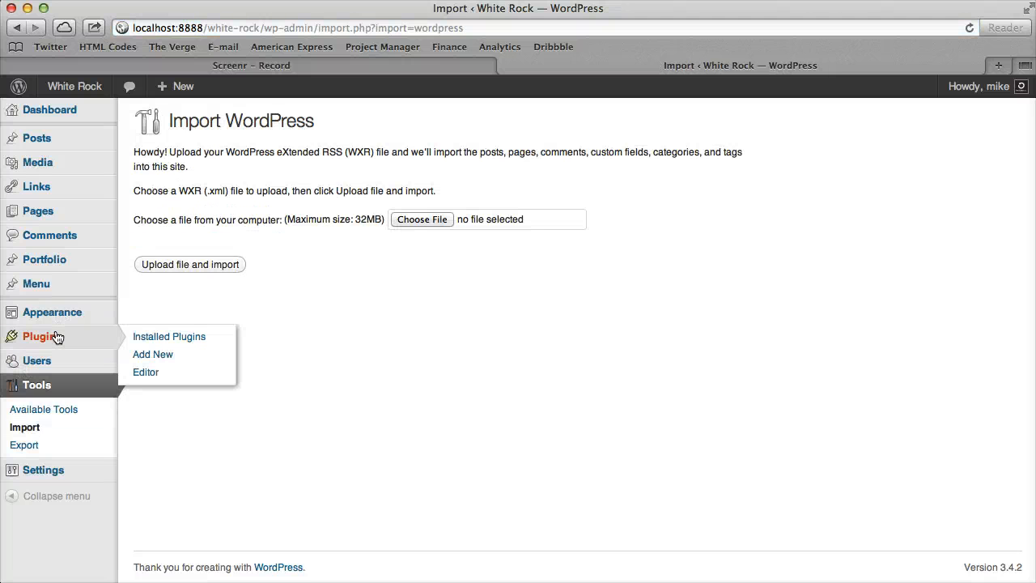
Upload the whiterock XML export from the White Rock folder's Live Preview XML subfolder to the WordPress importer.
left_click(36, 433)
left_click(158, 317)
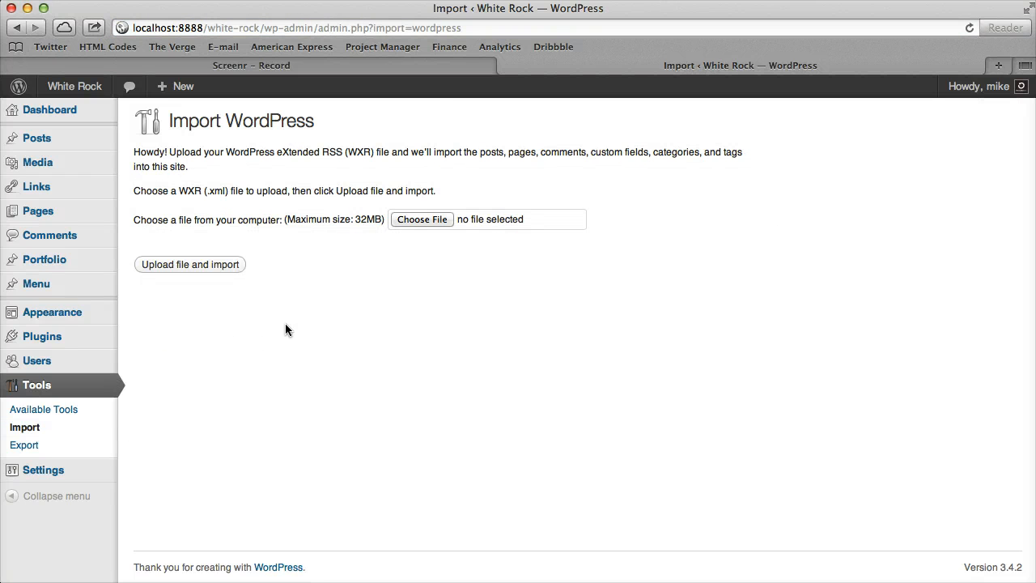
left_click(404, 221)
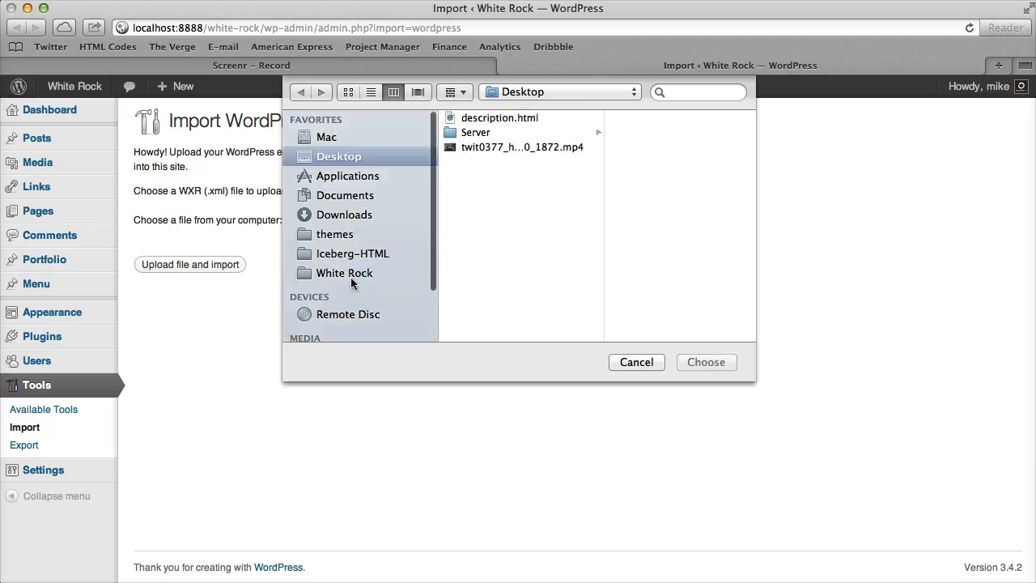
left_click(350, 277)
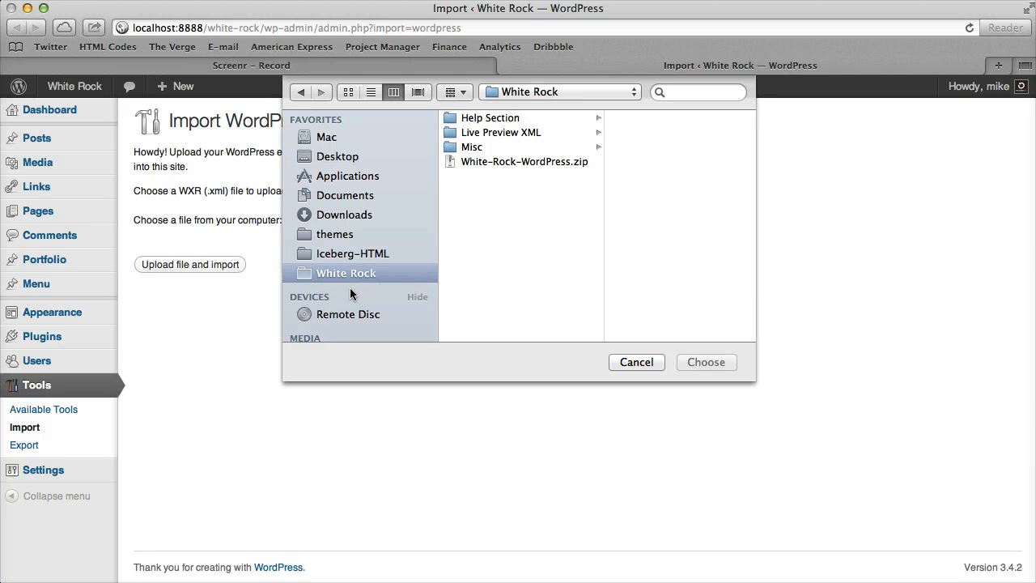
left_click(494, 134)
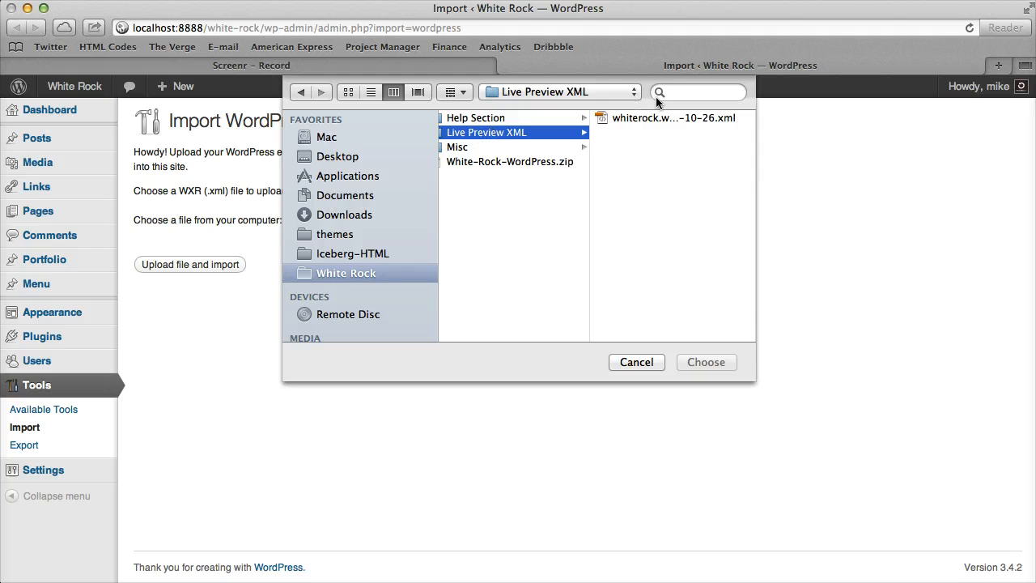
left_click(656, 117)
key("Return")
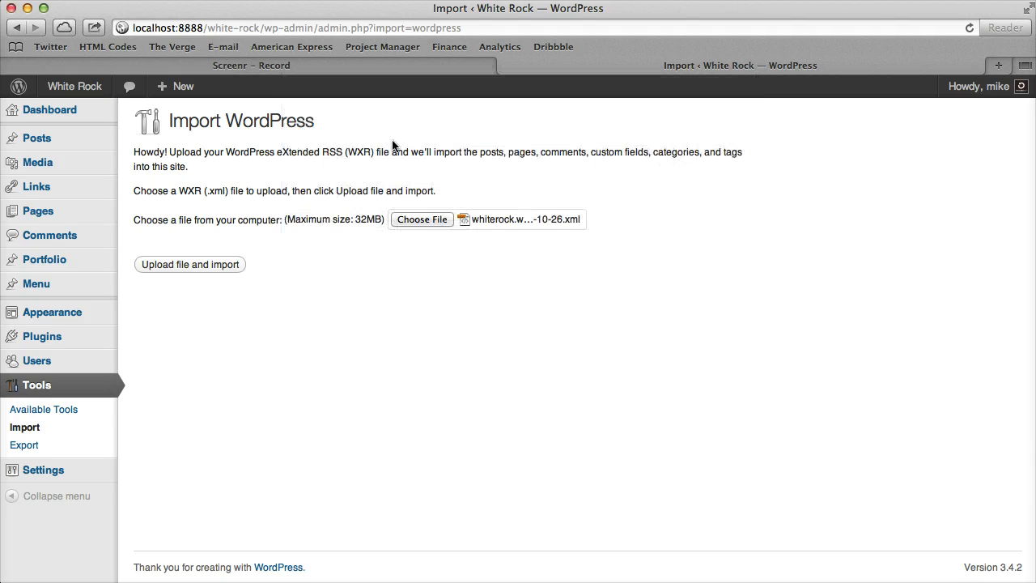
left_click(209, 270)
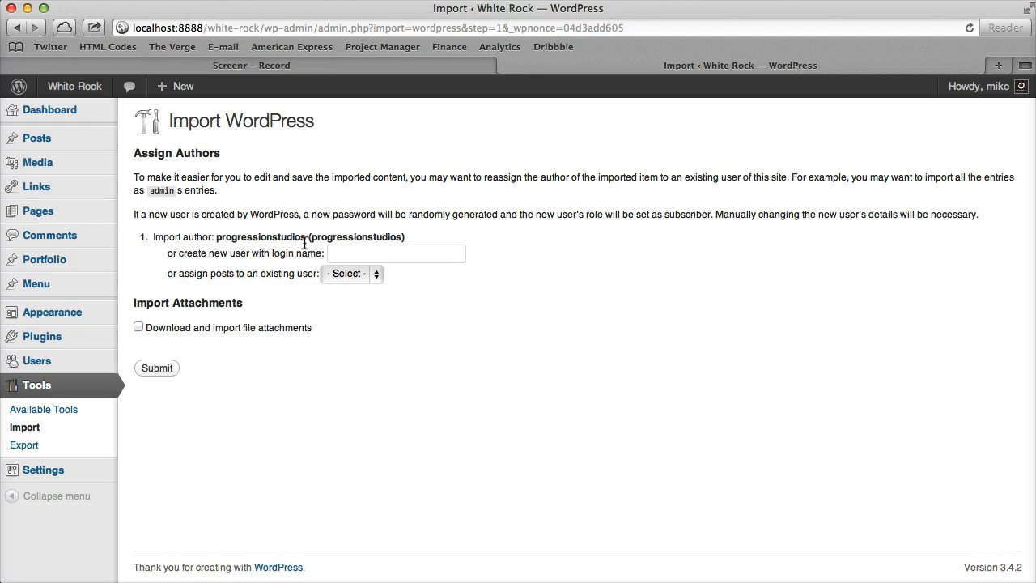
Assign the imported posts to the existing site user and run the import with file attachments downloaded.
left_click(353, 275)
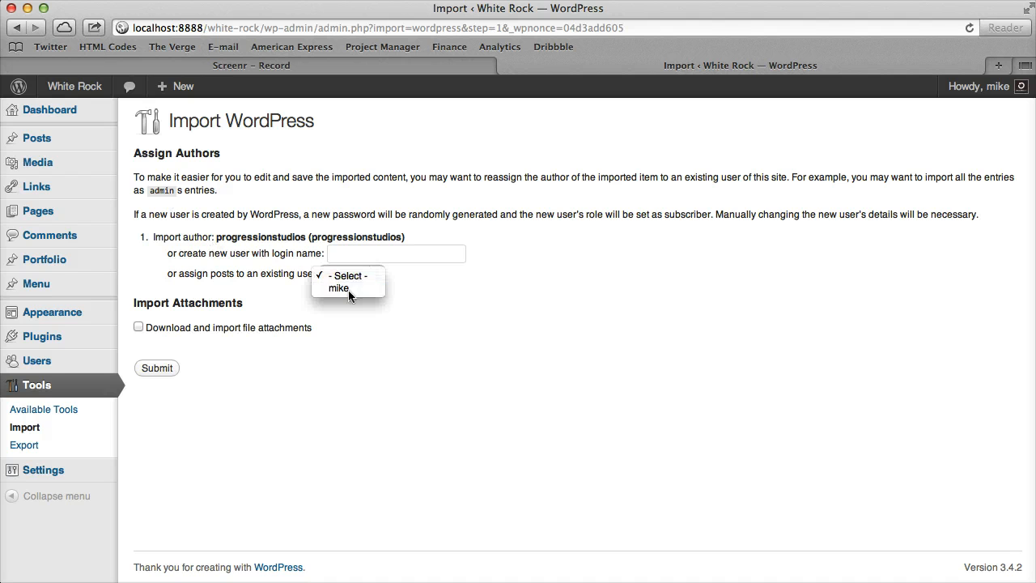
left_click(348, 289)
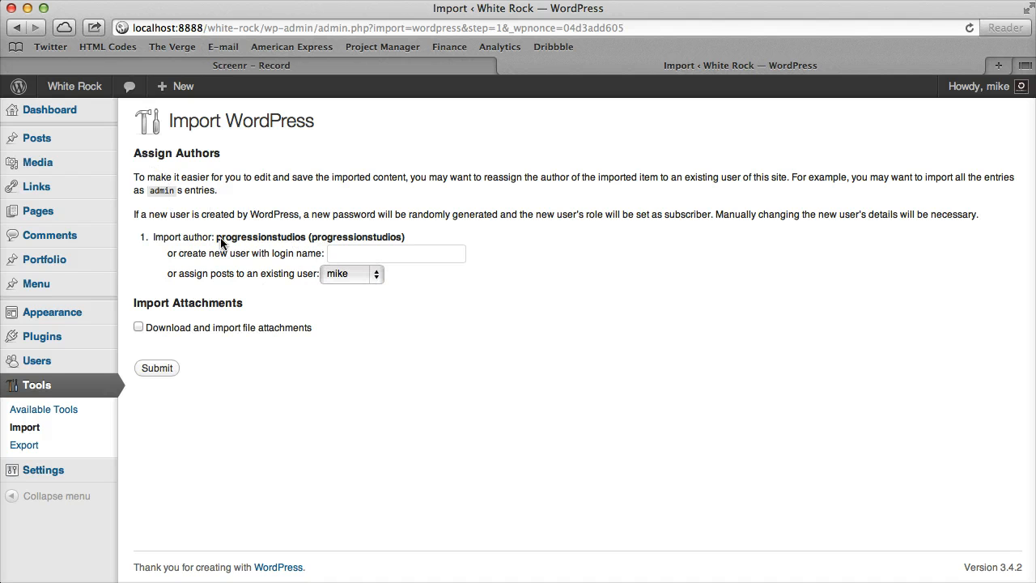
left_click_drag(152, 172, 198, 182)
left_click(306, 270)
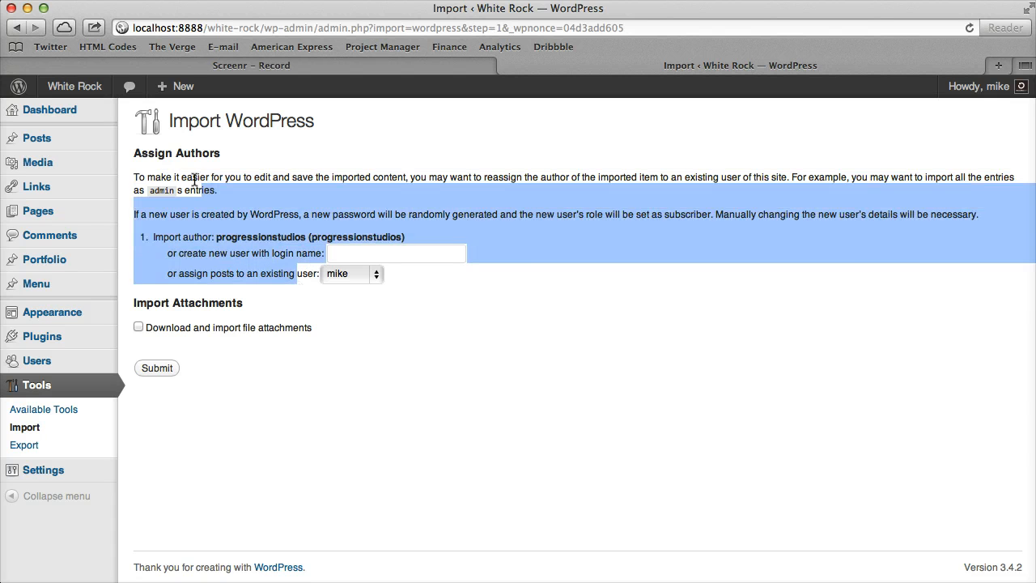
left_click(199, 182)
left_click_drag(134, 303, 255, 302)
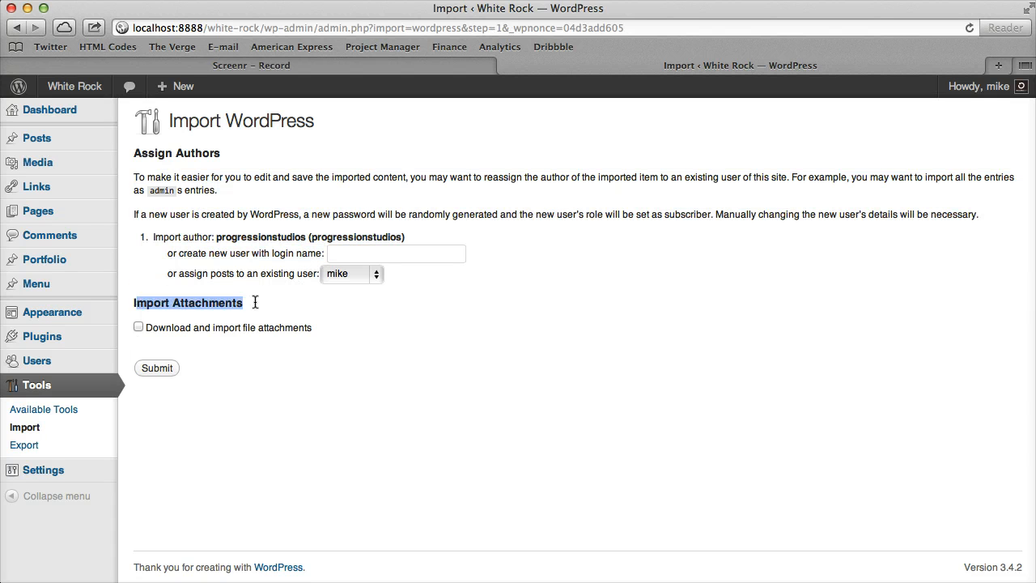
left_click(175, 328)
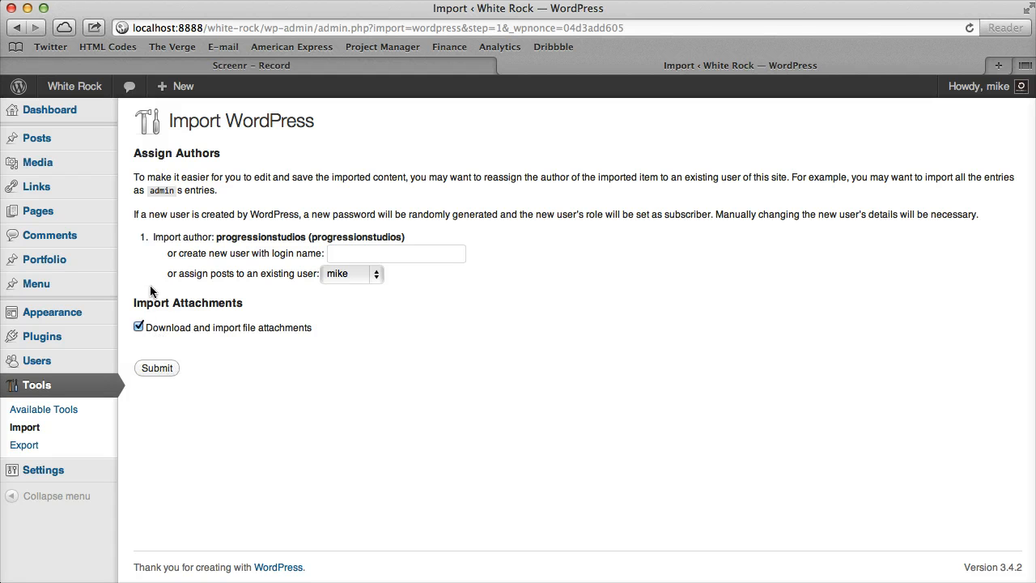
left_click(158, 369)
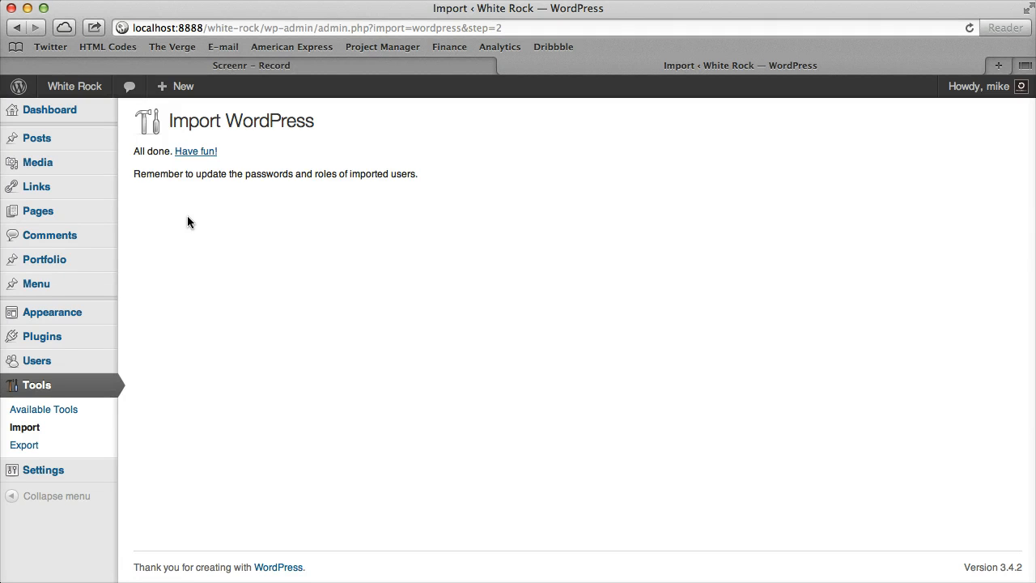
View the local site's front page and look through the imported posts.
mouse_move(88, 89)
left_click(81, 111)
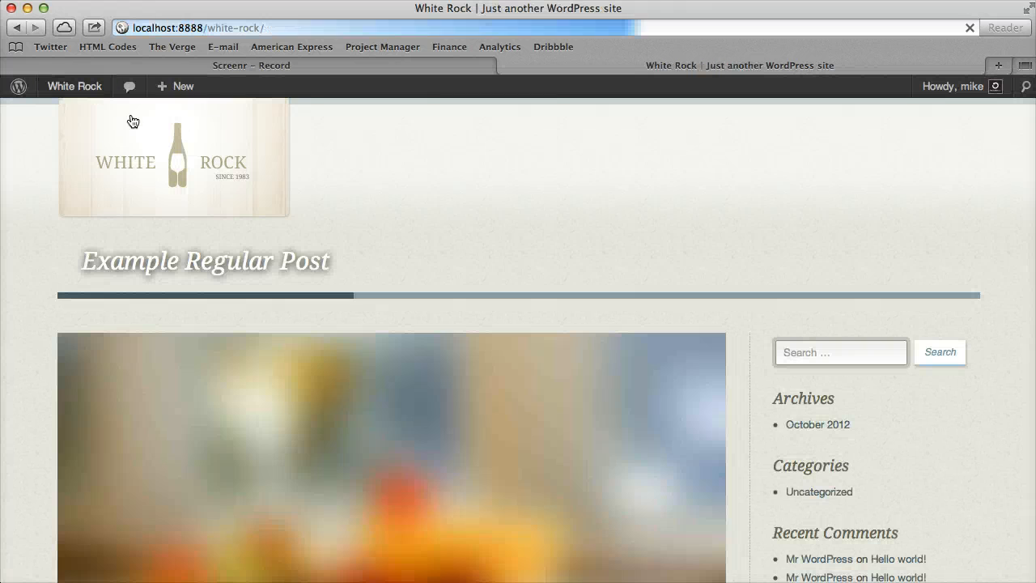
scroll(595, 339, "down", 15)
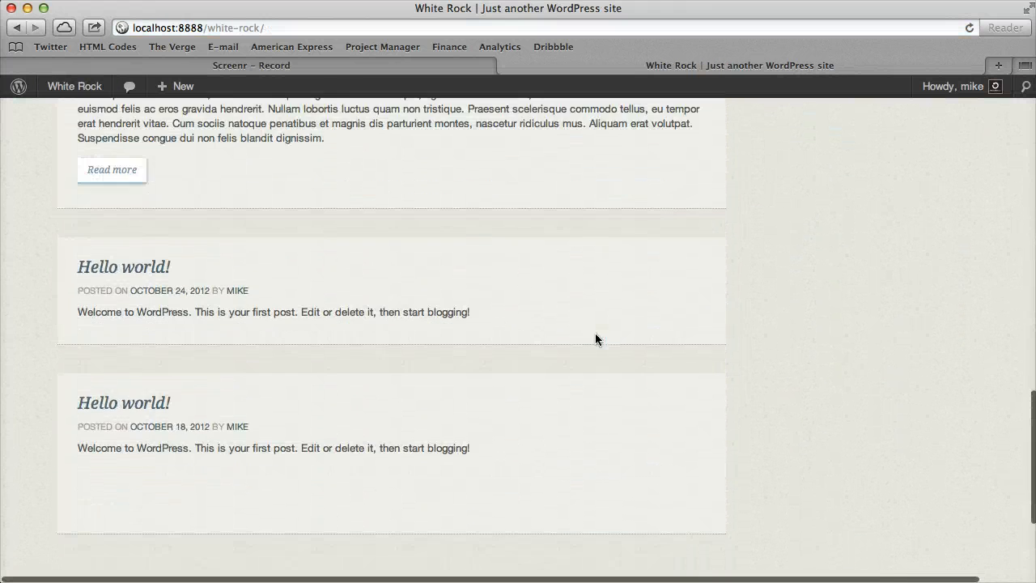
scroll(595, 338, "up", 15)
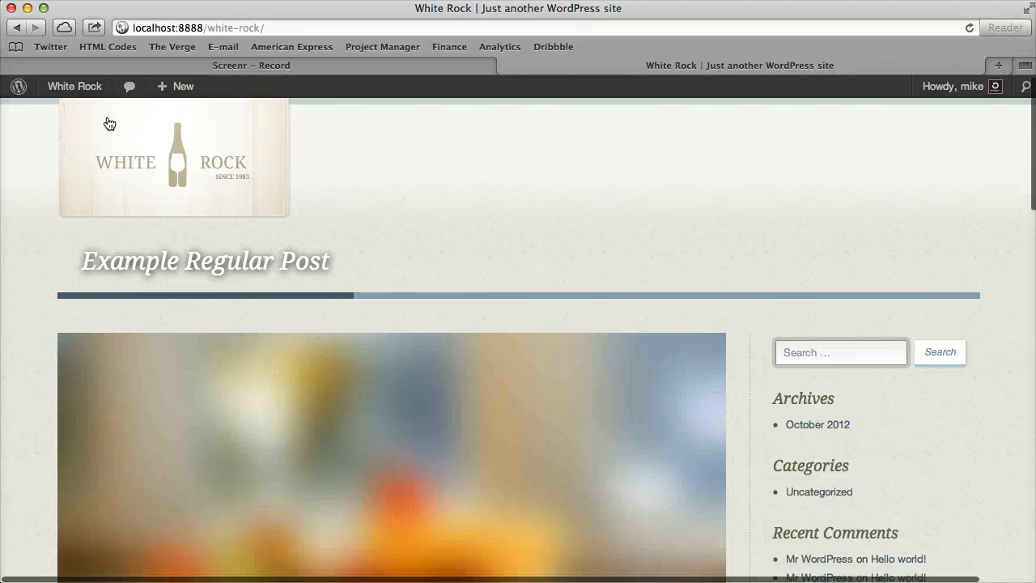
In the site's Reading settings, make the front page display a static page.
left_click(92, 87)
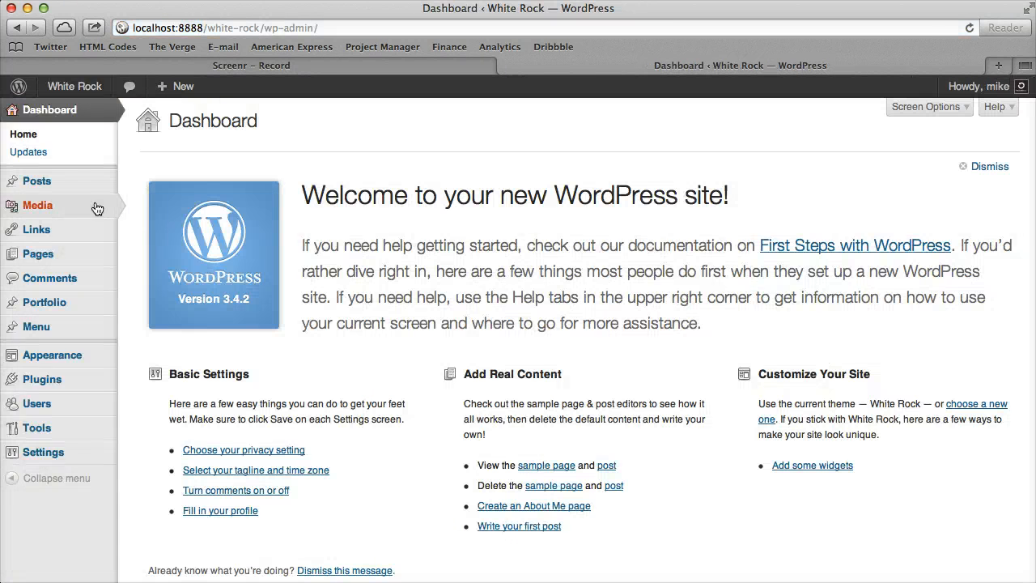
left_click(92, 458)
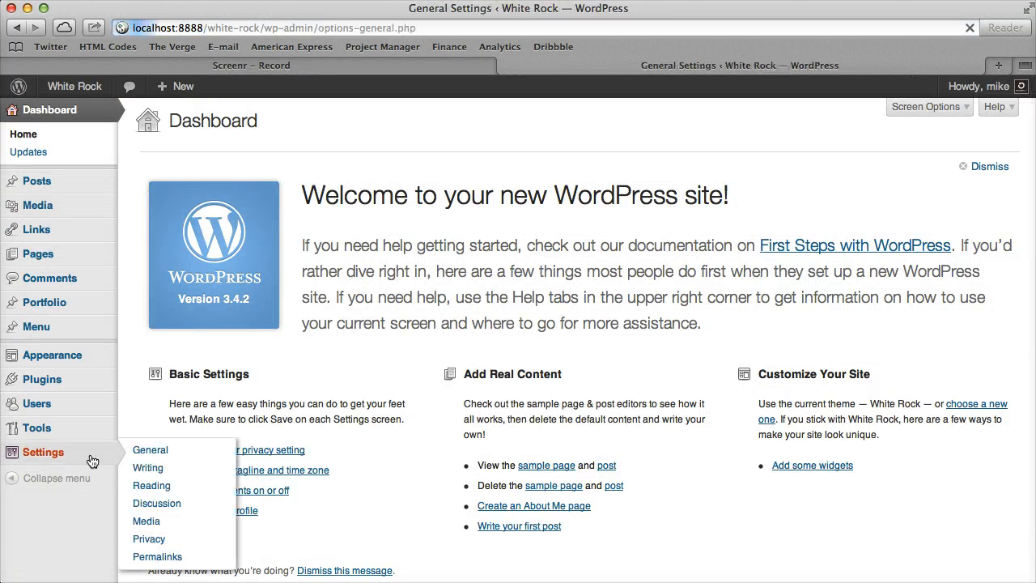
left_click(58, 472)
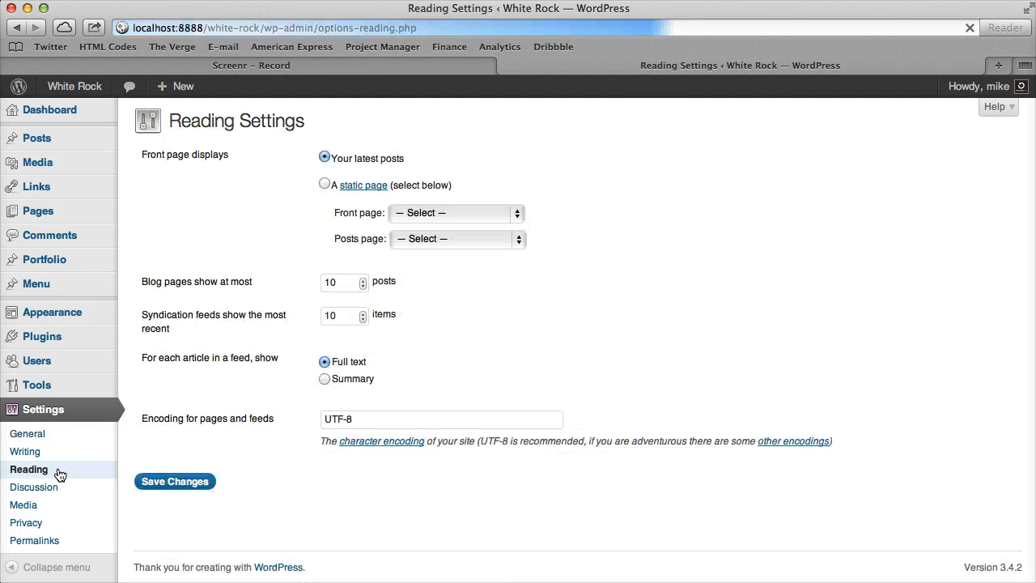
left_click_drag(157, 157, 423, 157)
left_click(423, 156)
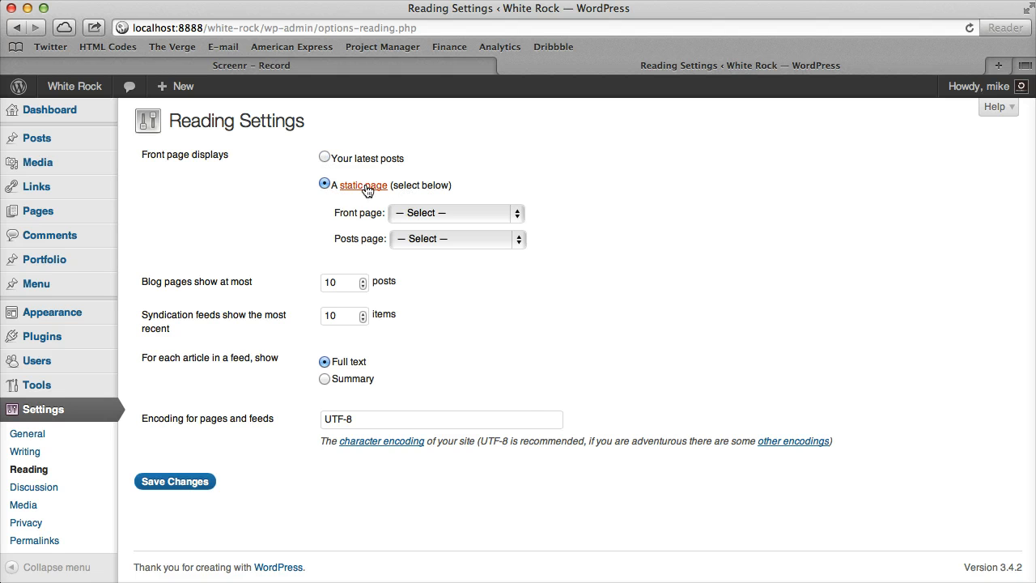
Use Home as the static front page and Latest News as the posts page, and save the reading settings.
left_click(437, 214)
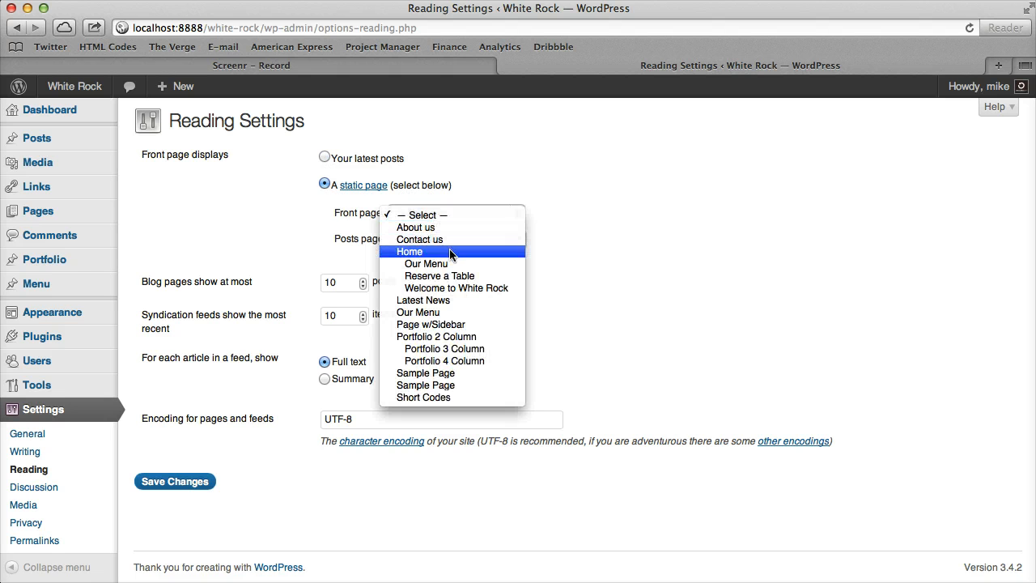
left_click(451, 252)
left_click(450, 239)
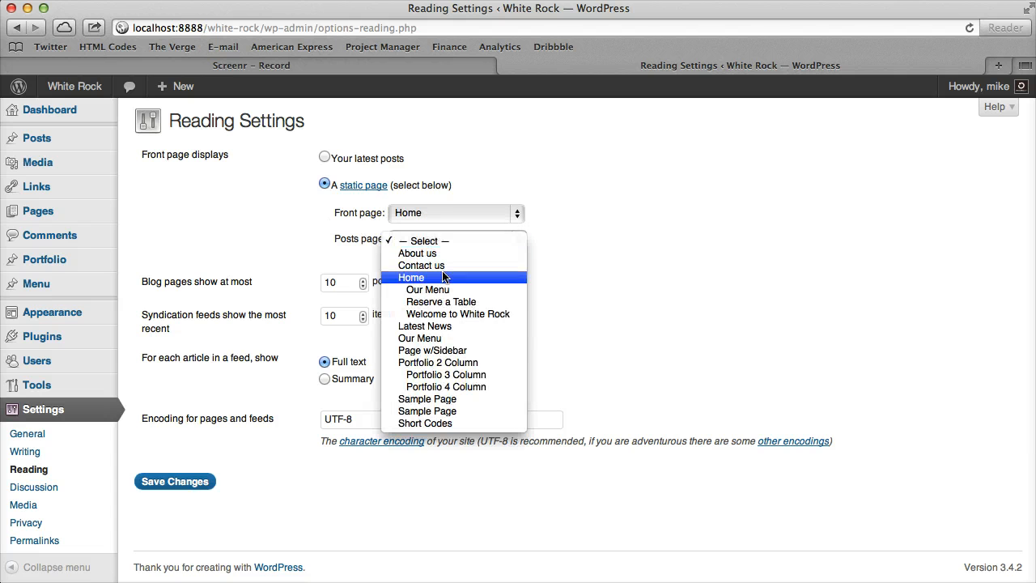
left_click(451, 326)
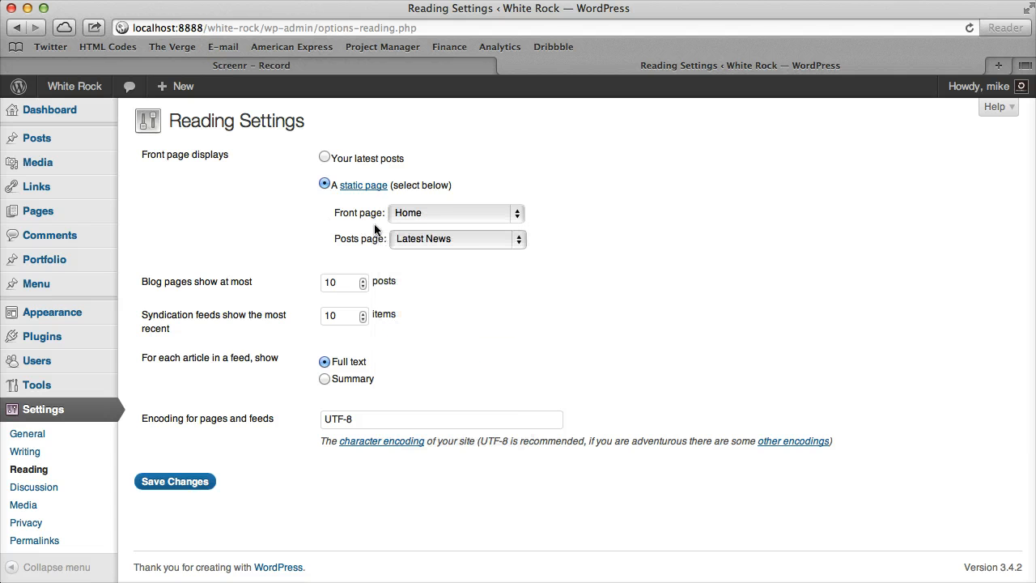
left_click(189, 486)
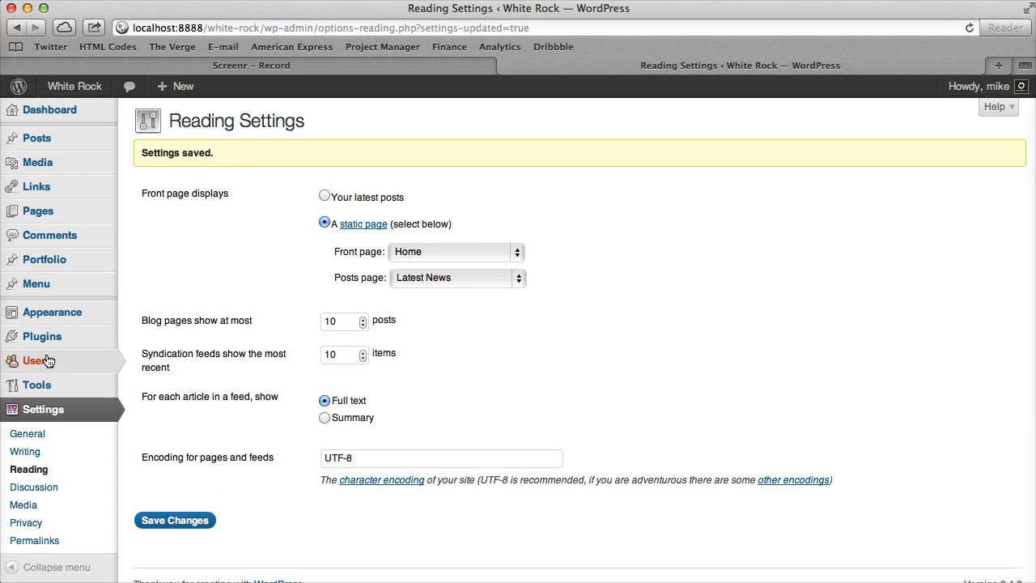
Assign Main Navigation to the theme's primary menu location and Footer Navigation to its footer menu location, and save.
left_click(61, 320)
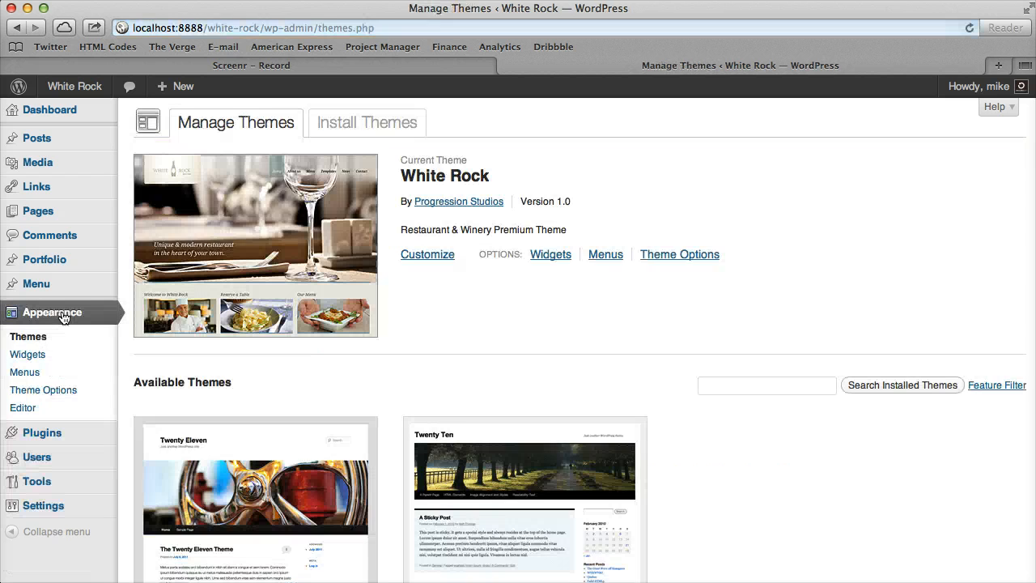
left_click(52, 371)
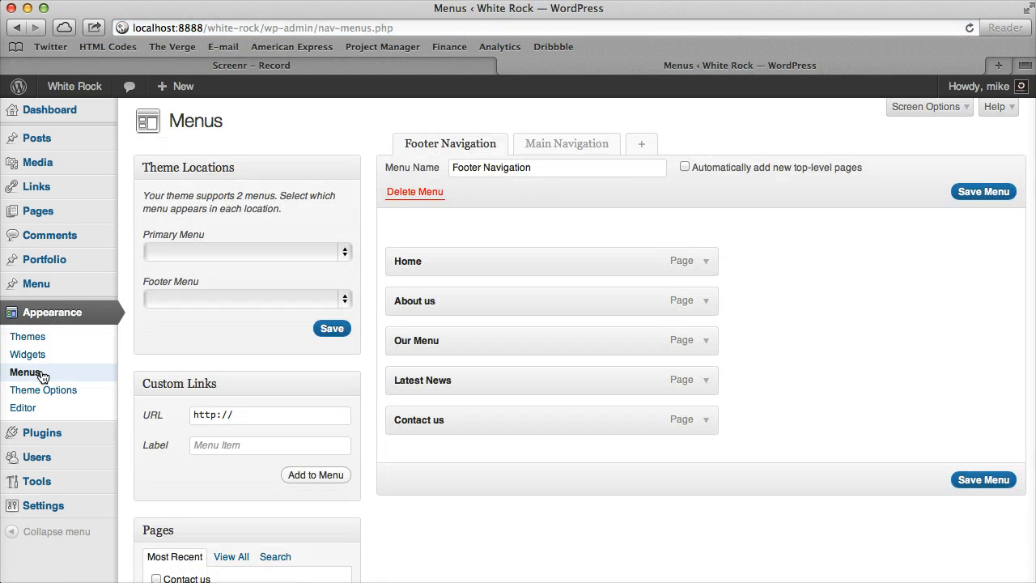
left_click(566, 145)
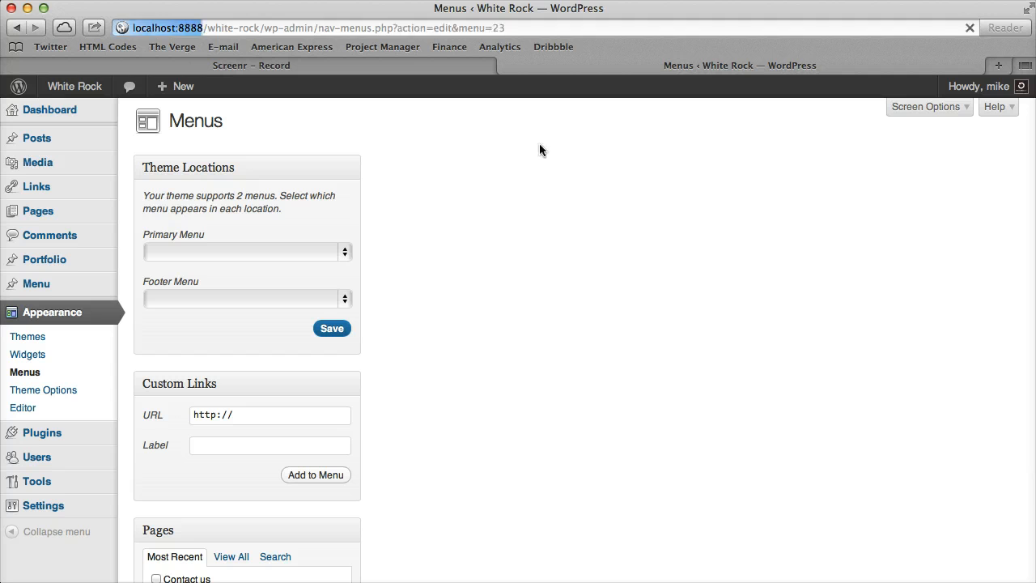
left_click(455, 148)
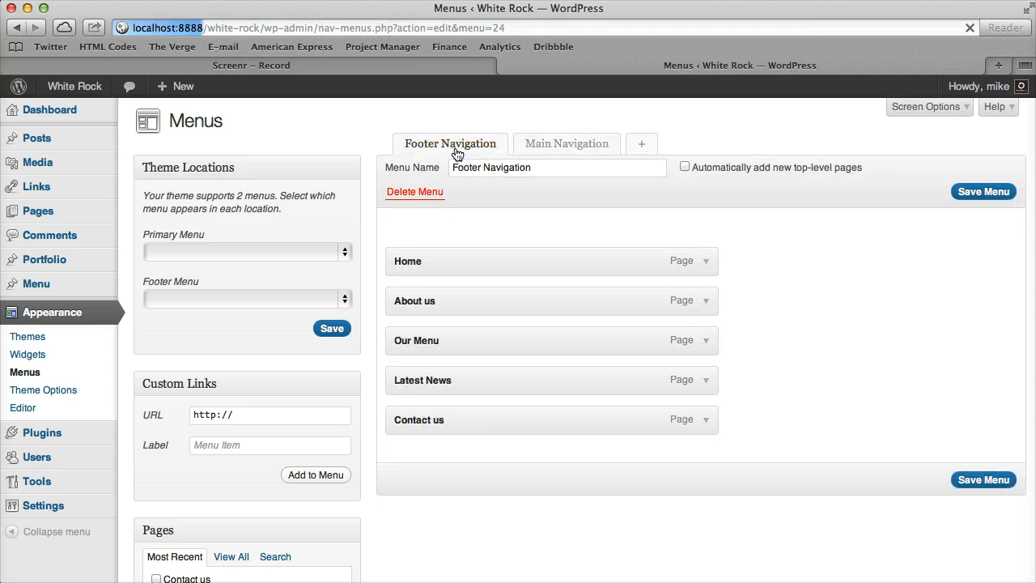
left_click(253, 251)
left_click(204, 265)
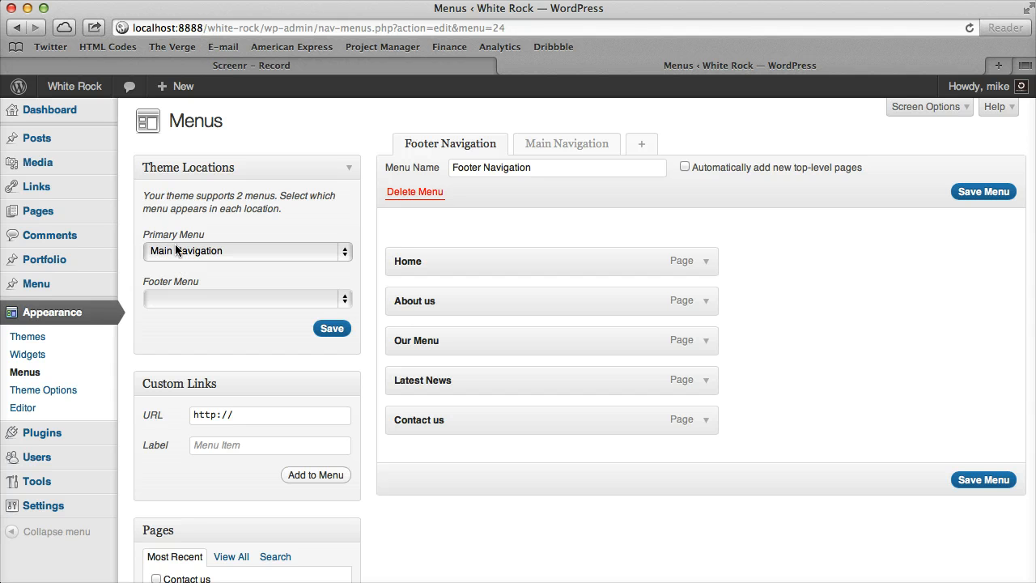
left_click(187, 299)
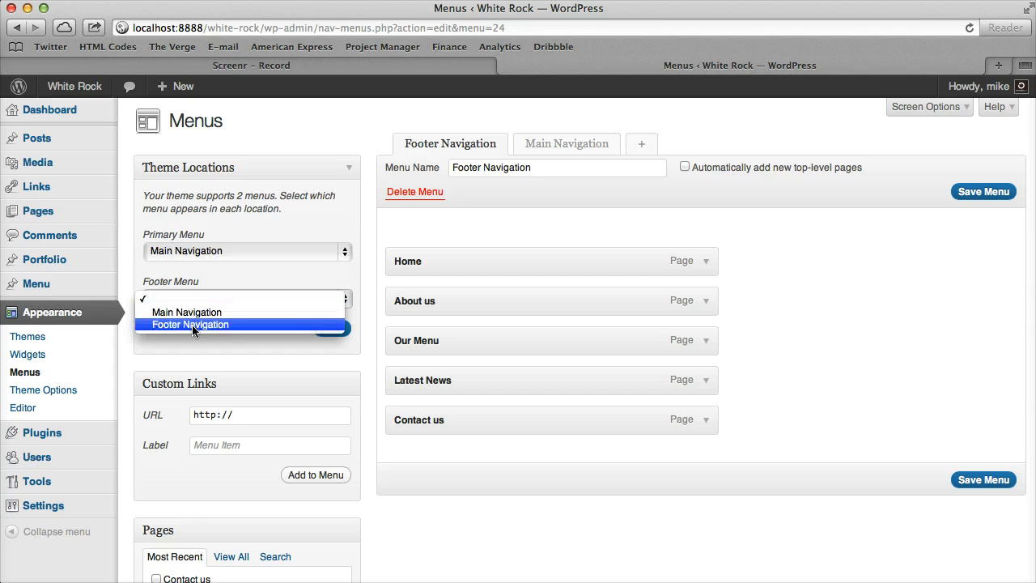
left_click(190, 324)
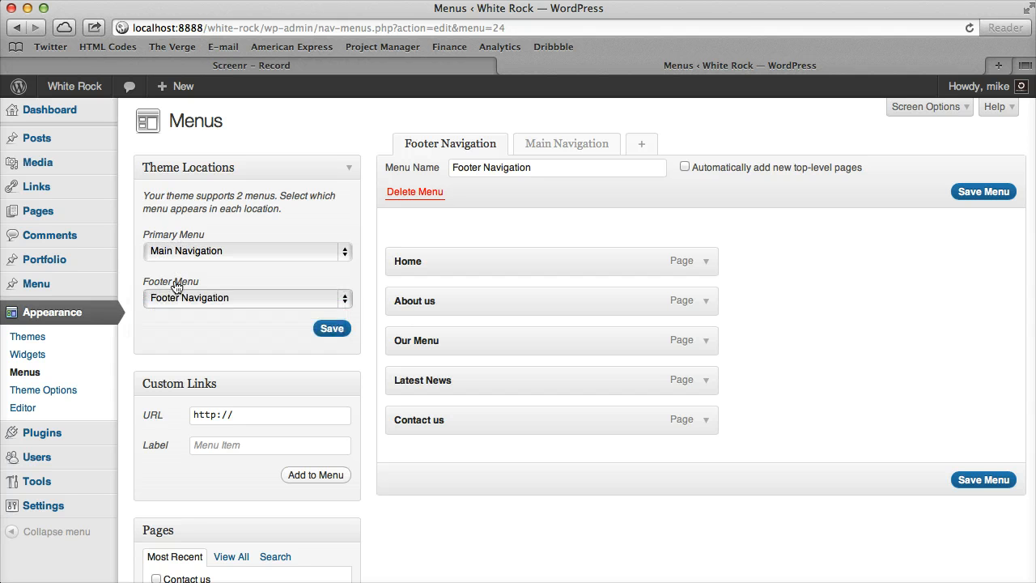
left_click(331, 329)
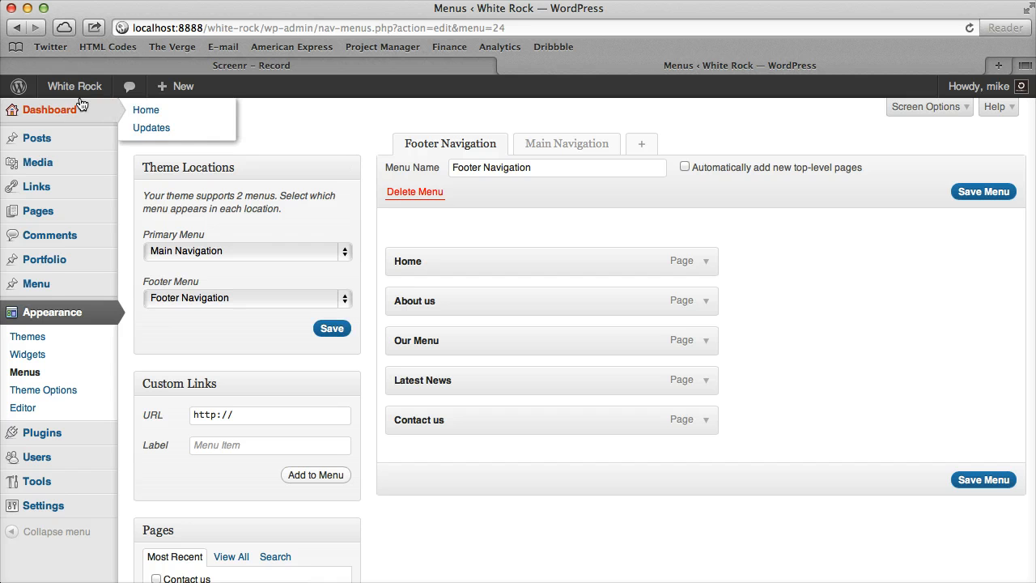
View the site's front page from the main navigation down to the footer menu.
mouse_move(78, 89)
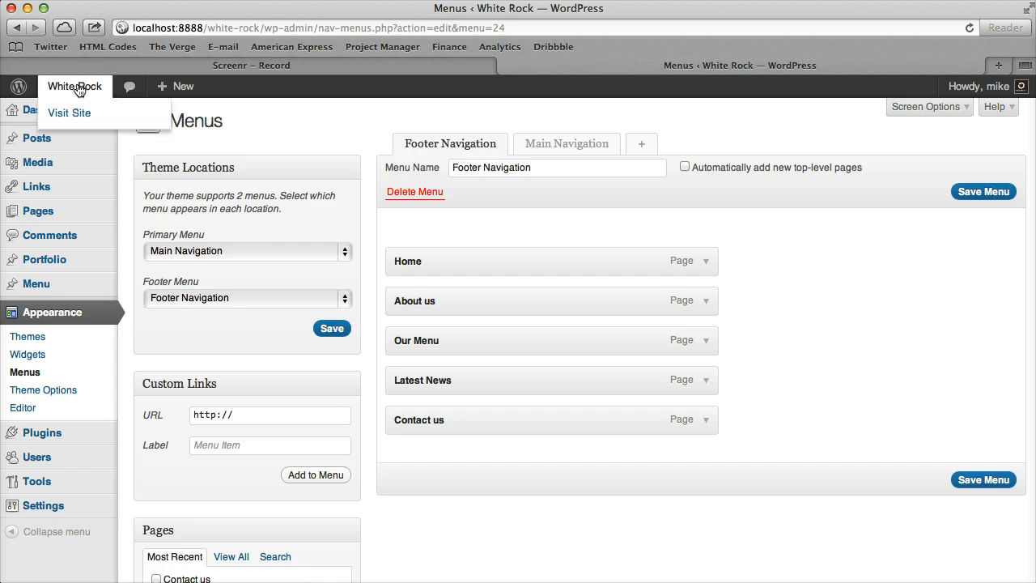
left_click(76, 87)
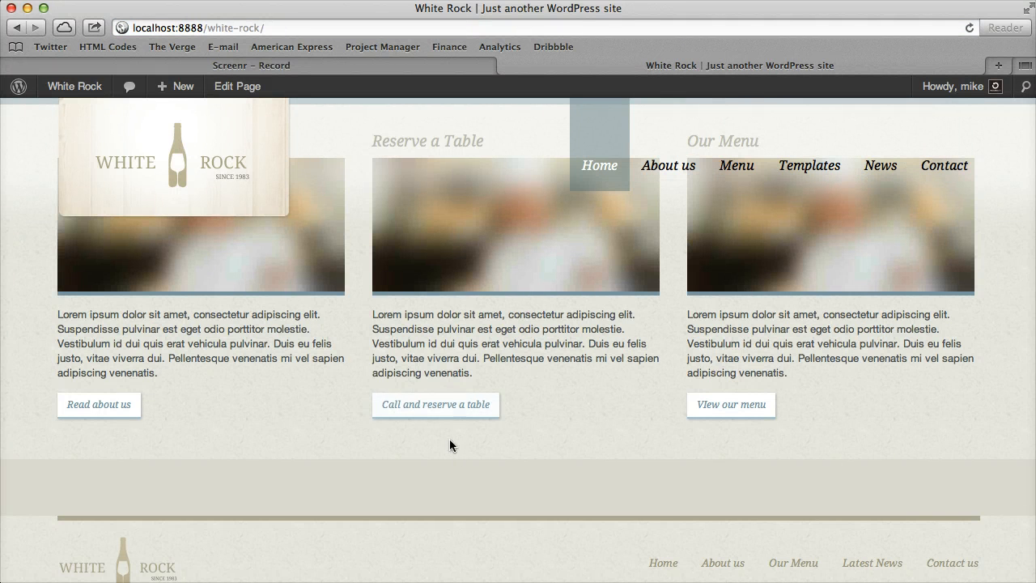
scroll(459, 431, "down", 2)
Return to the site's dashboard and open the Home page for editing.
mouse_move(77, 87)
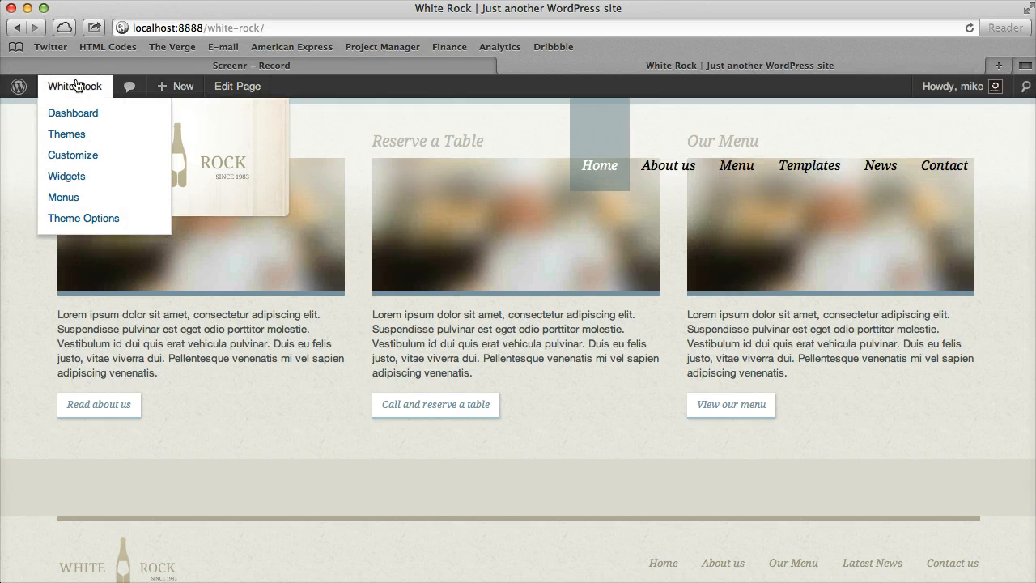
left_click(77, 86)
mouse_move(89, 253)
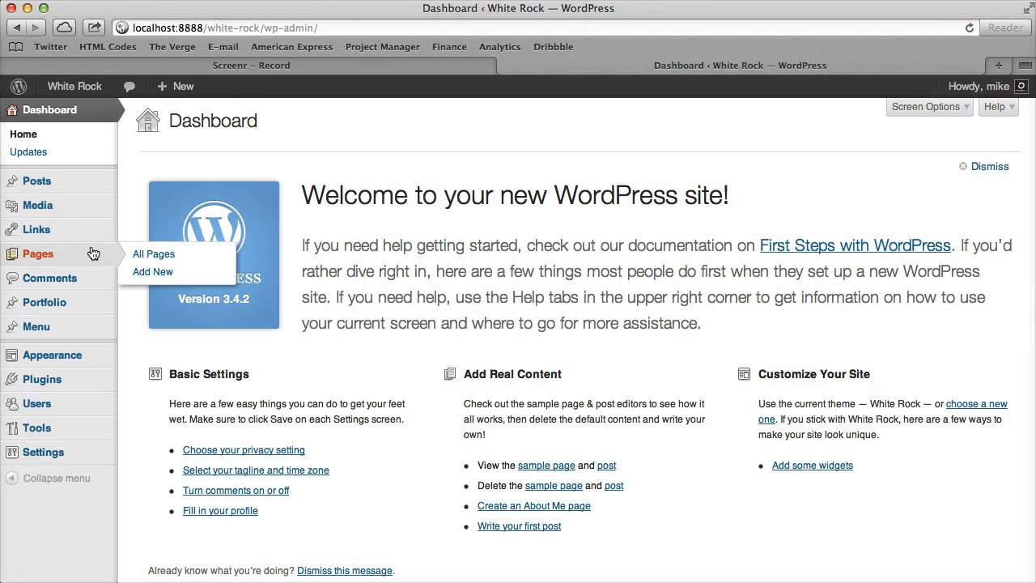
left_click(92, 254)
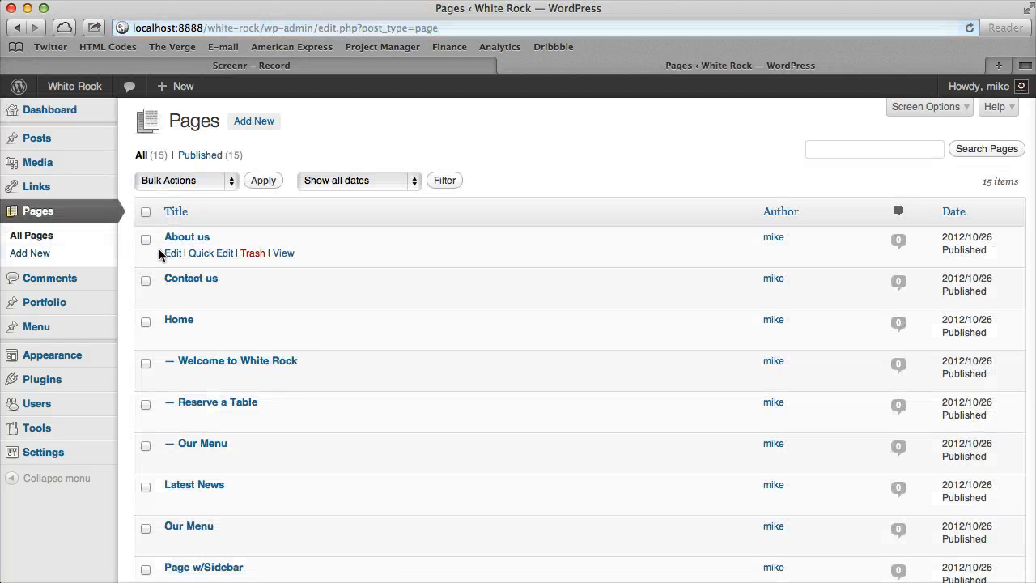
left_click(178, 338)
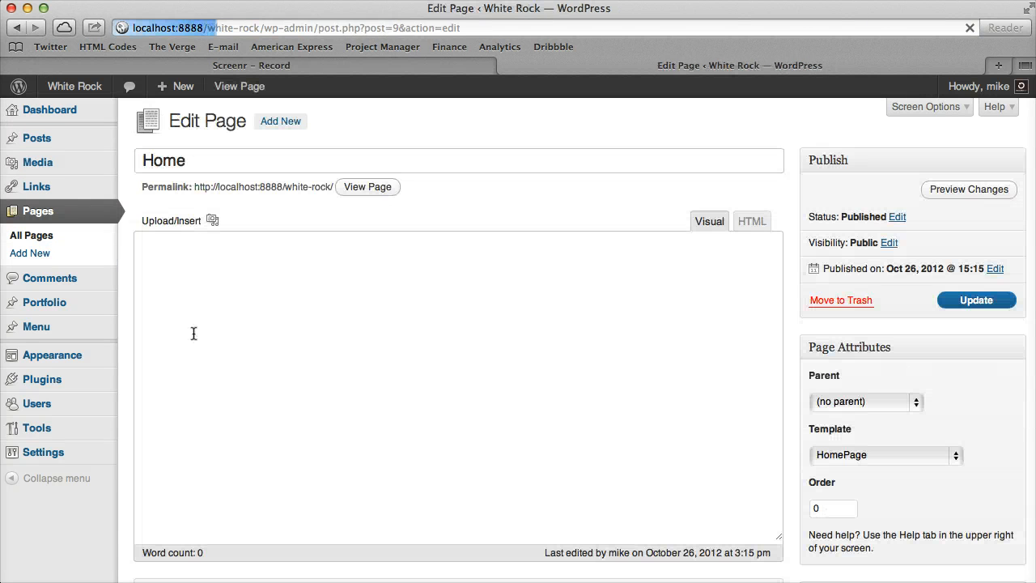
Open the site's front page in a separate browser tab, look at it and return to the Home page editor.
right_click(68, 88)
left_click(125, 115)
left_click(777, 65)
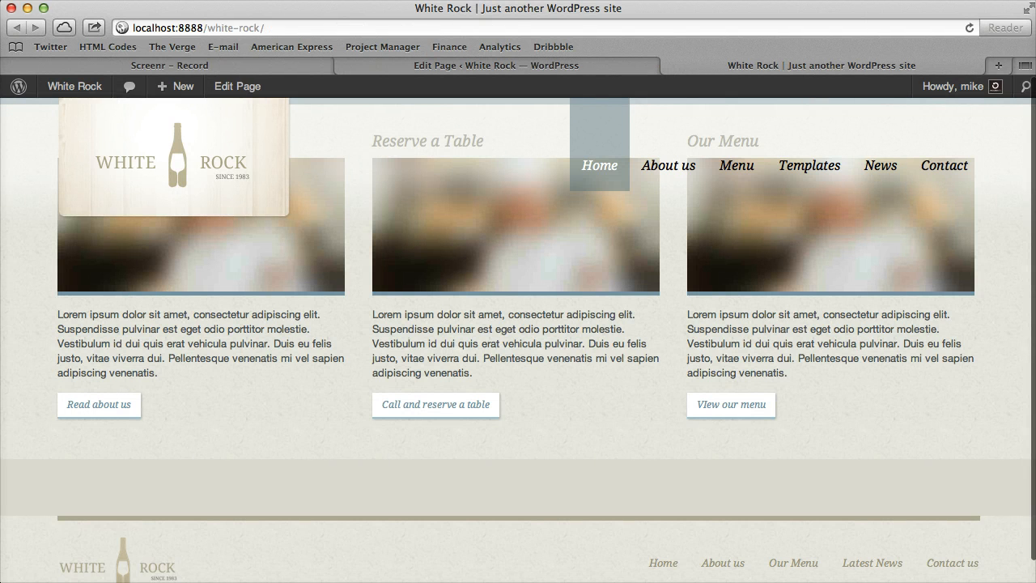
left_click(494, 68)
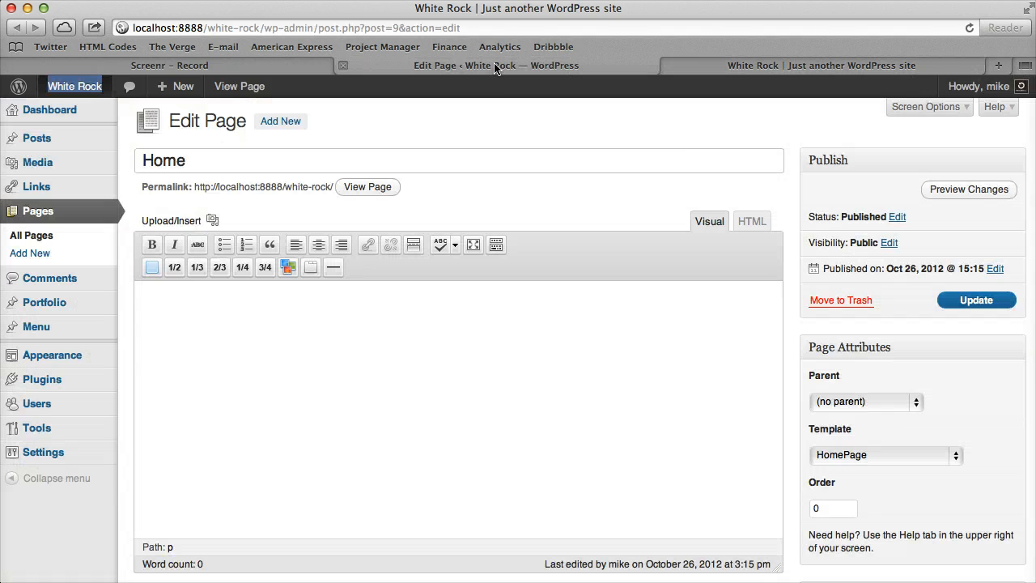
Set the Home page's portfolio category to featured-slider and update the page.
scroll(334, 410, "down", 5)
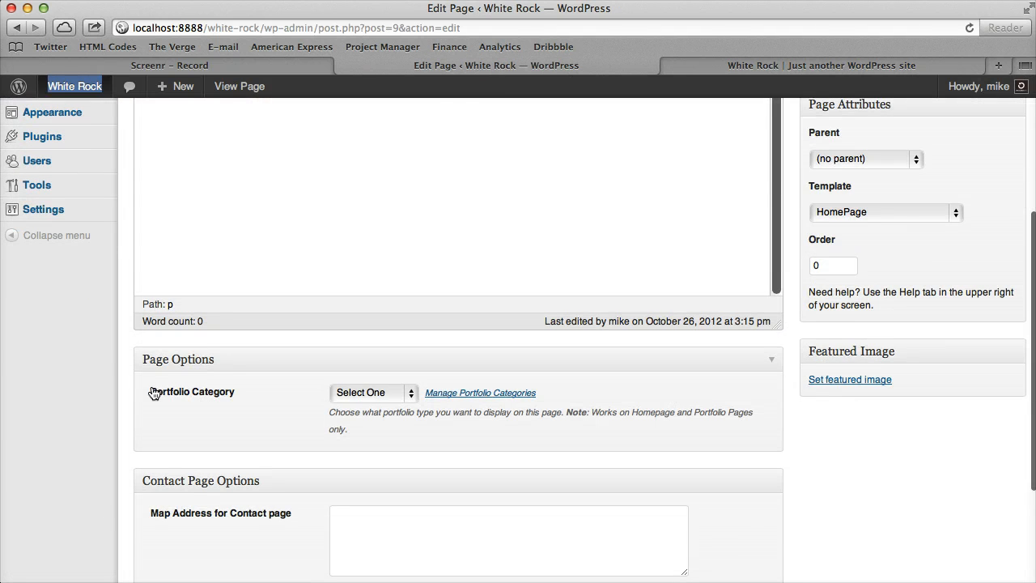
left_click(386, 395)
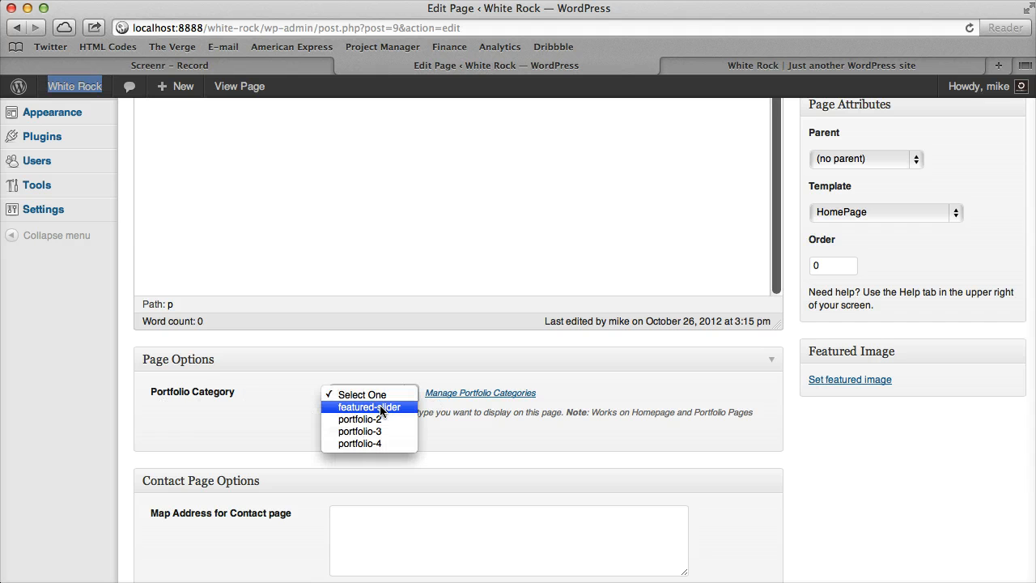
left_click(397, 408)
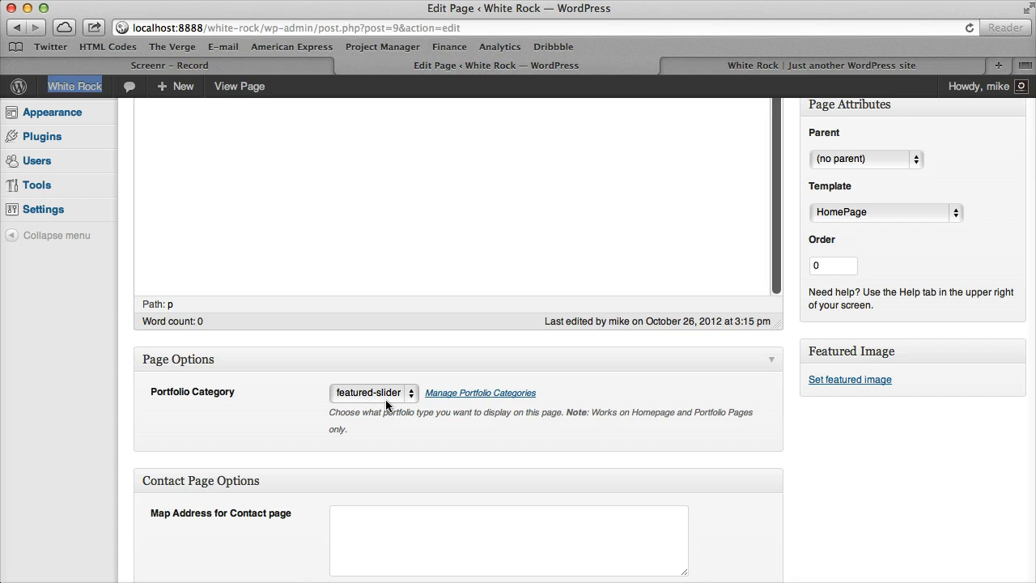
scroll(497, 393, "up", 5)
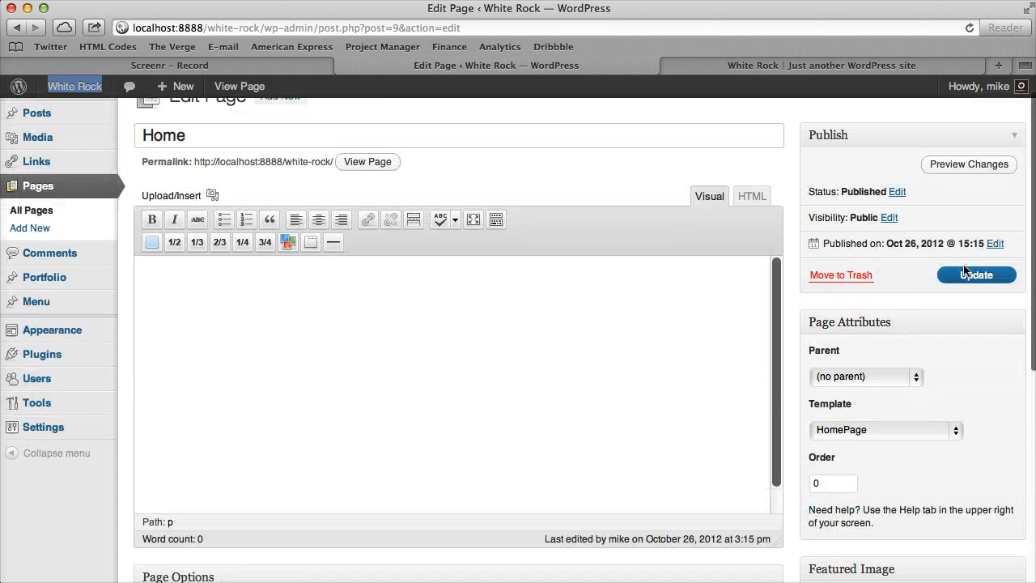
left_click(974, 276)
Reload the site's front page and check the featured slider, advancing it by one slide.
left_click(762, 69)
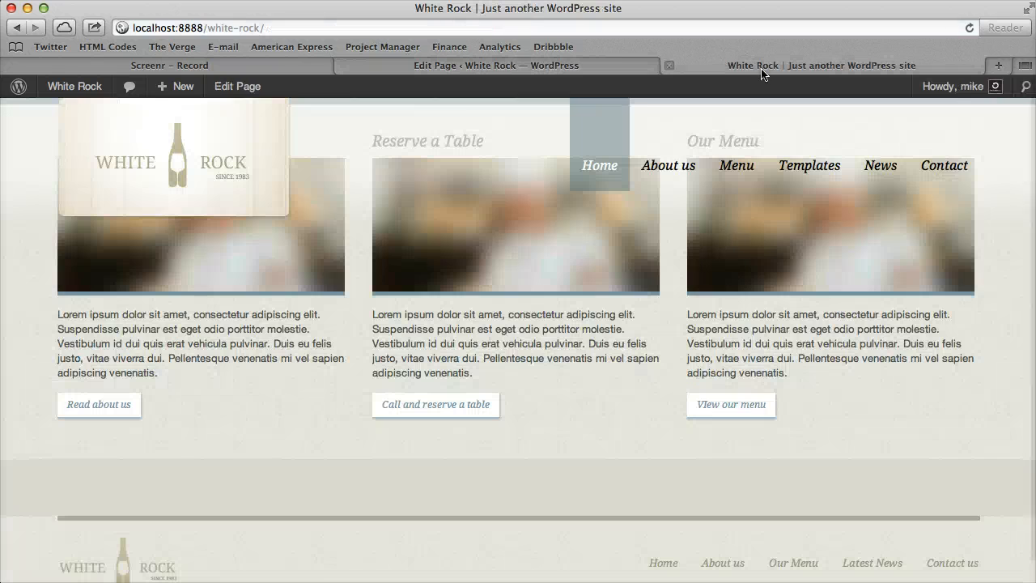
left_click(969, 28)
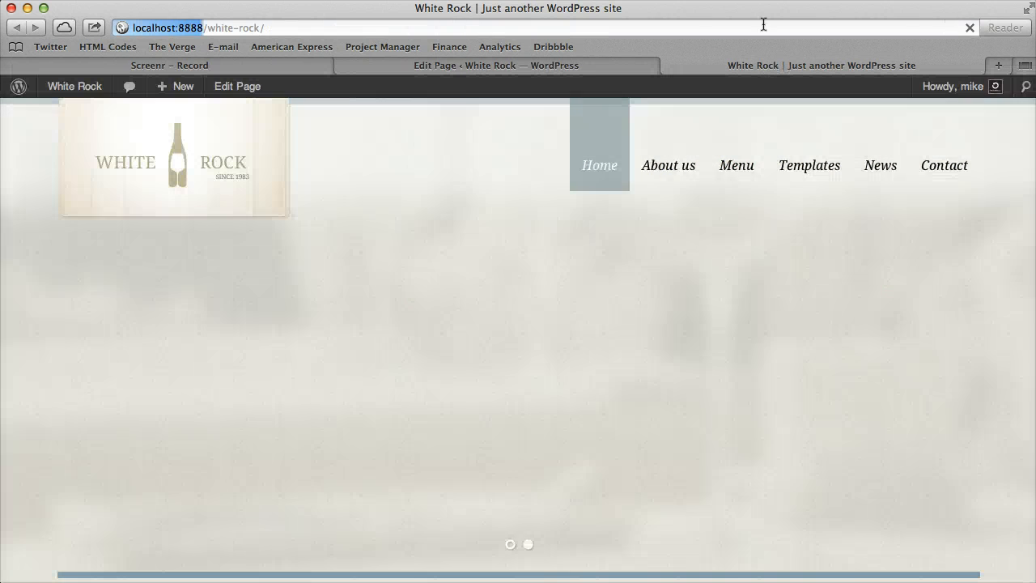
scroll(219, 280, "down", 5)
scroll(229, 277, "up", 5)
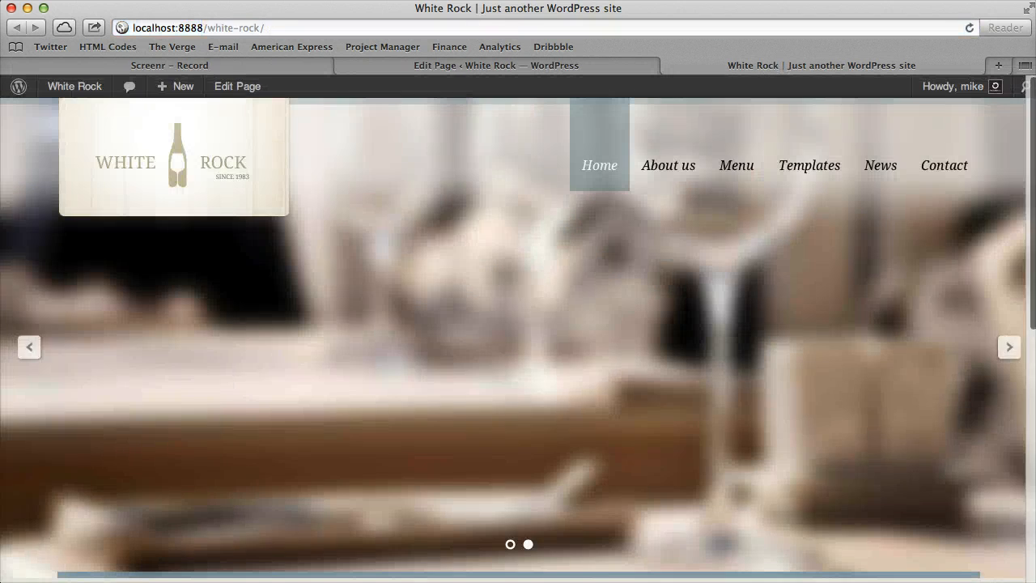
left_click(1010, 348)
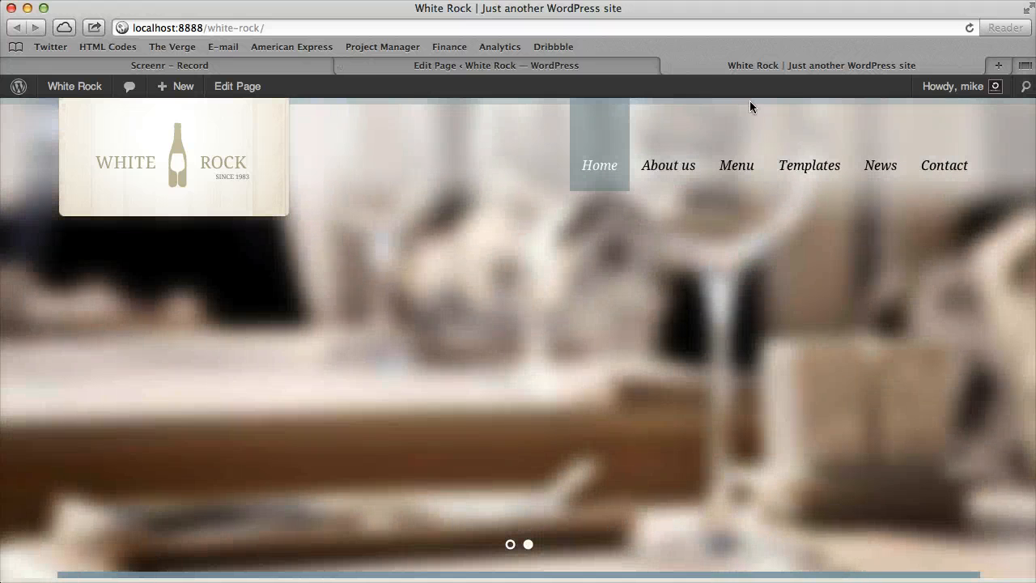
View the Portfolio 2 Column and Portfolio 3 Column pages from the site's Templates navigation.
mouse_move(821, 178)
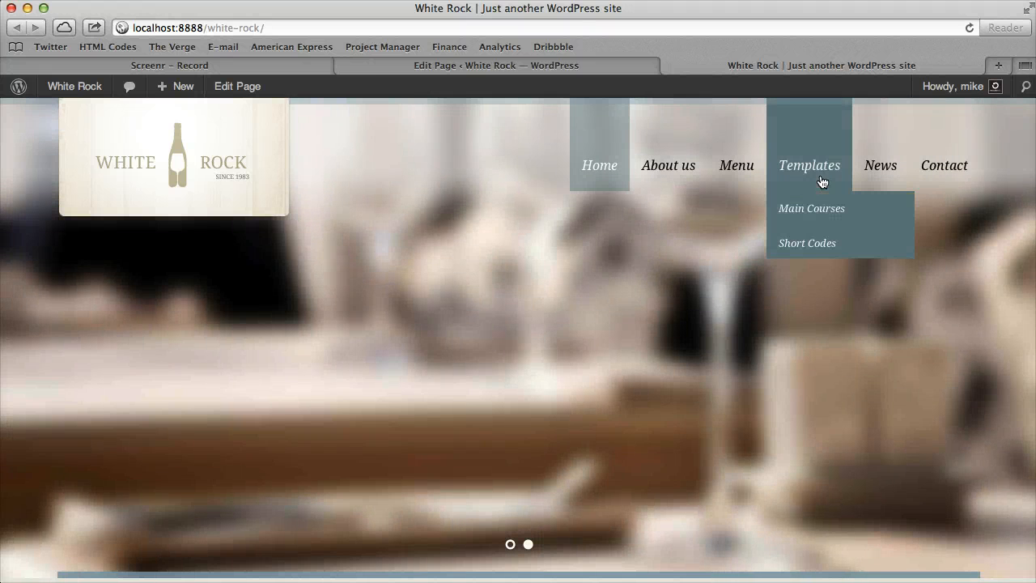
left_click(834, 310)
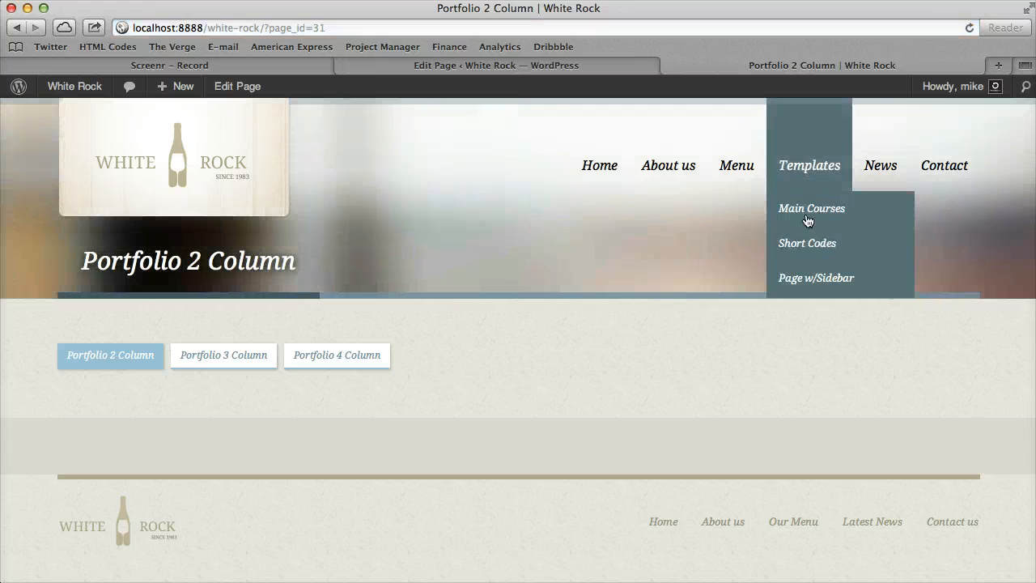
left_click(792, 348)
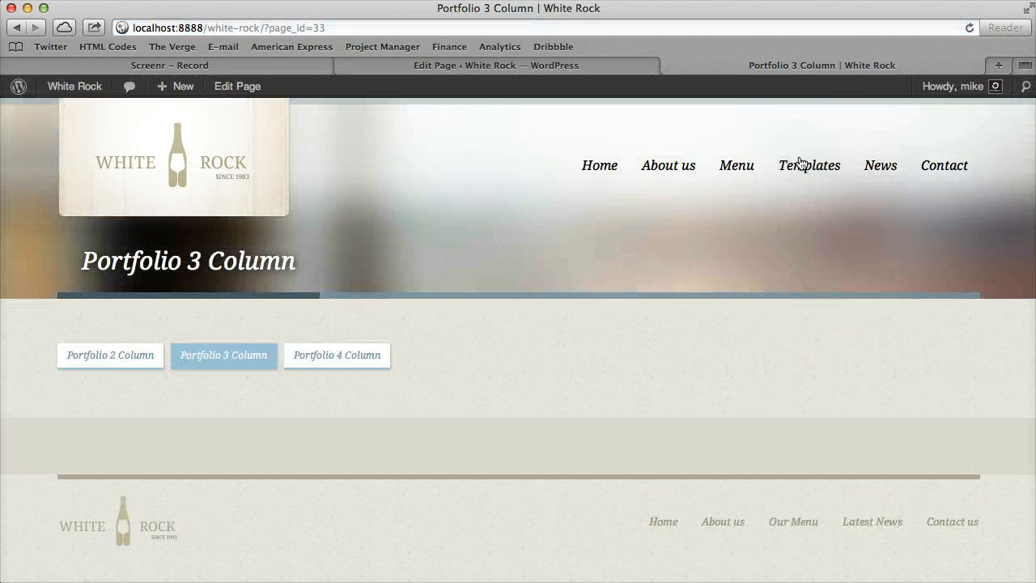
View the Portfolio 4 Column page on the site and return to the admin's list of all pages.
left_click(811, 378)
left_click(541, 64)
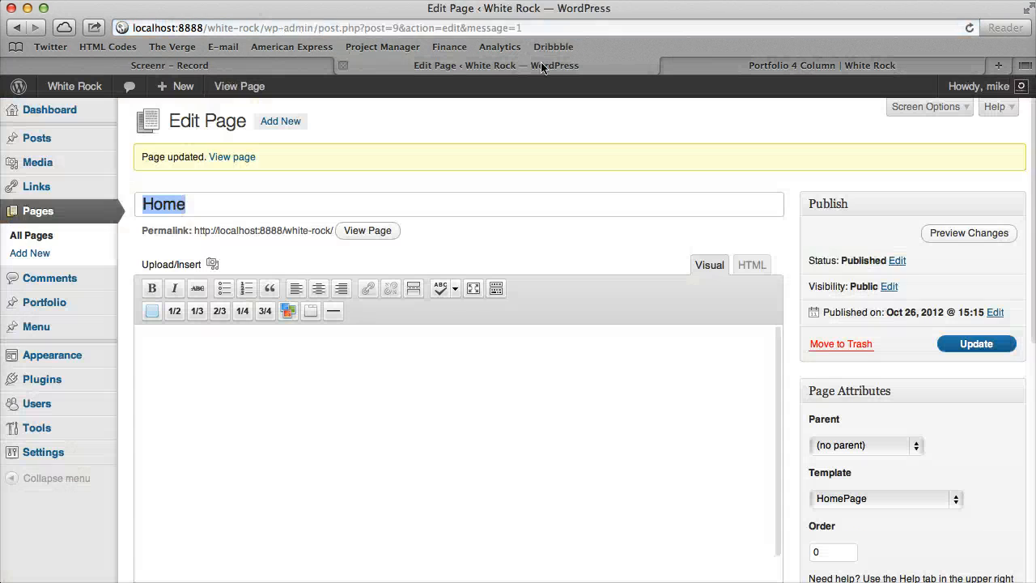
left_click(30, 235)
scroll(154, 389, "down", 10)
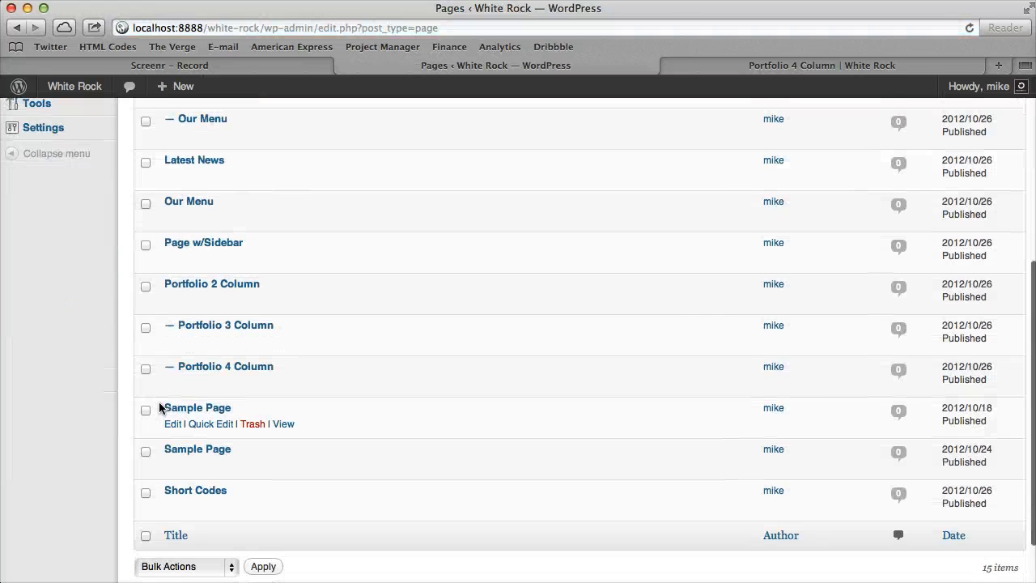
Set the Portfolio 2 Column page's portfolio category to portfolio-2 and update the page.
left_click(171, 303)
scroll(174, 389, "down", 5)
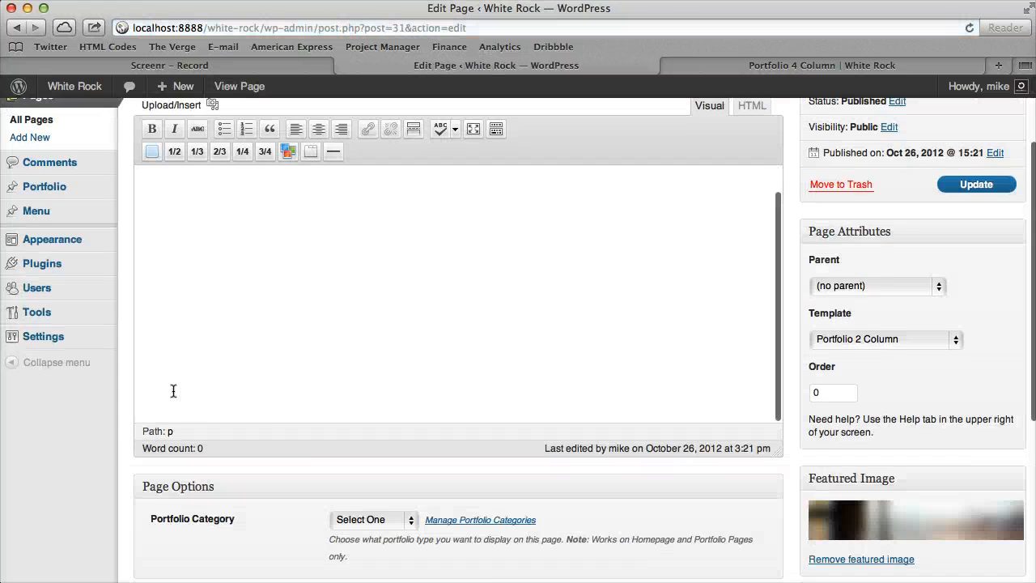
left_click(405, 386)
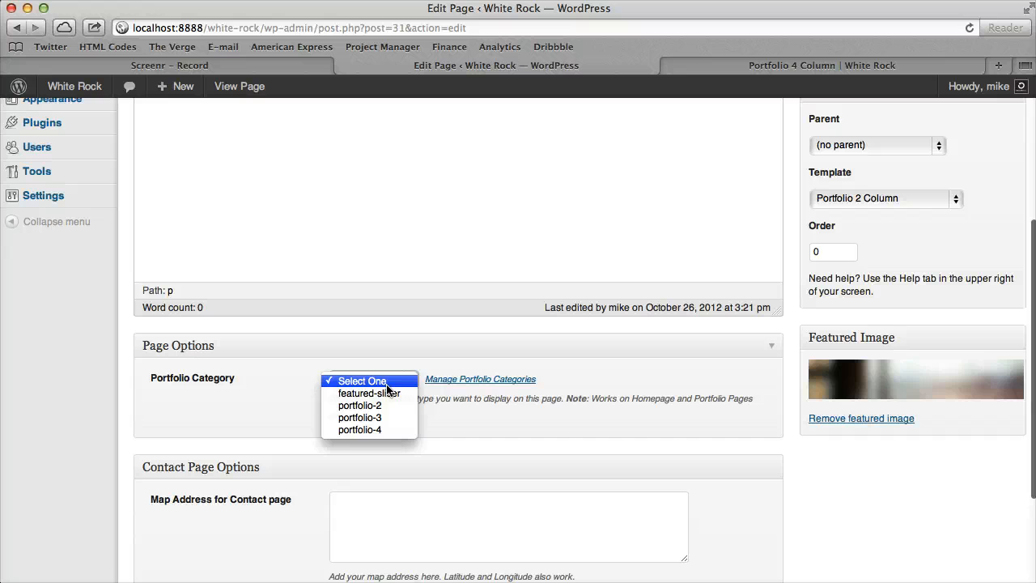
left_click(381, 407)
scroll(443, 390, "up", 6)
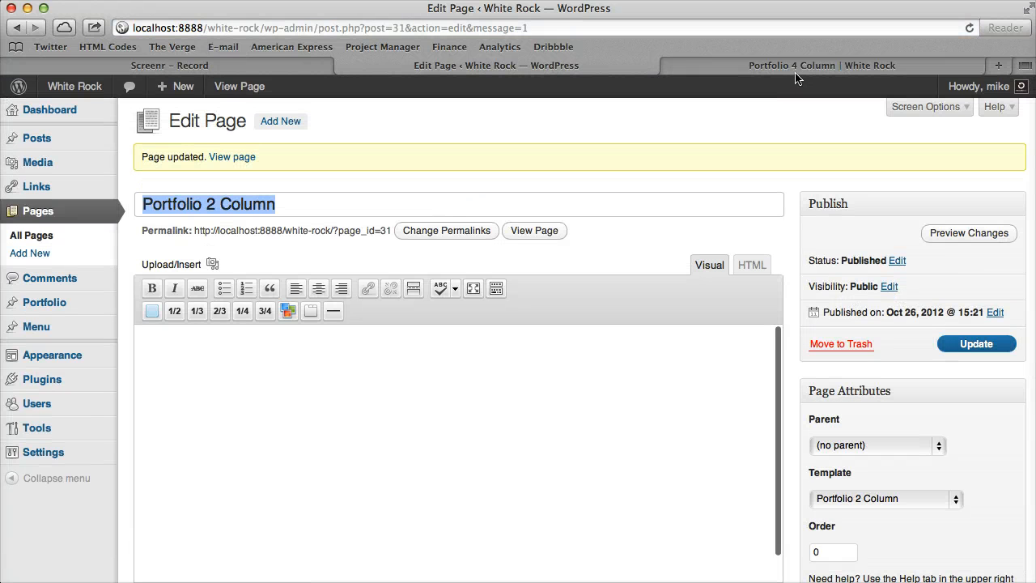
Open the Portfolio 2 Column page in a separate browser tab and look through its portfolio items.
right_click(557, 228)
left_click(613, 252)
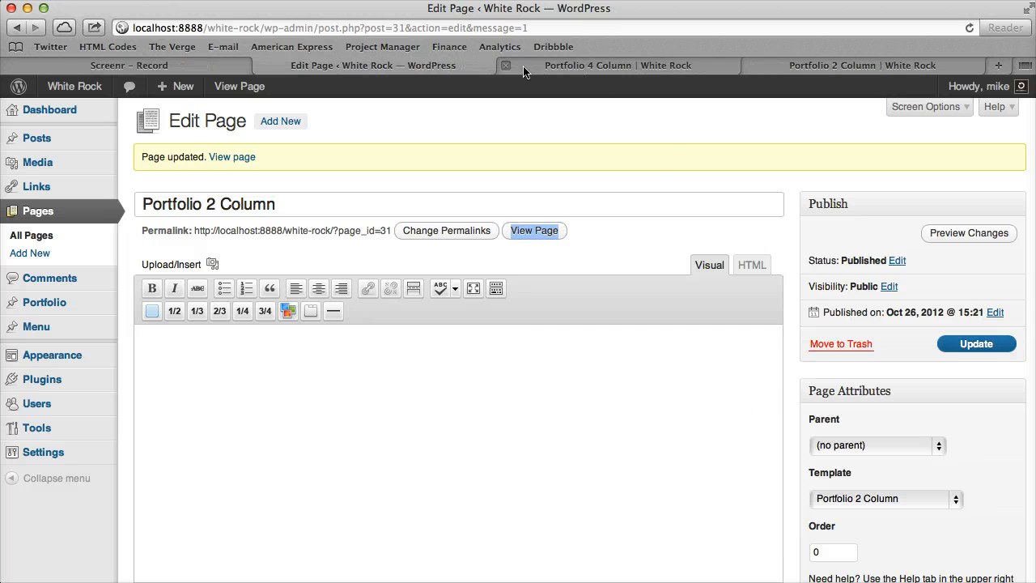
left_click(873, 66)
scroll(474, 241, "down", 10)
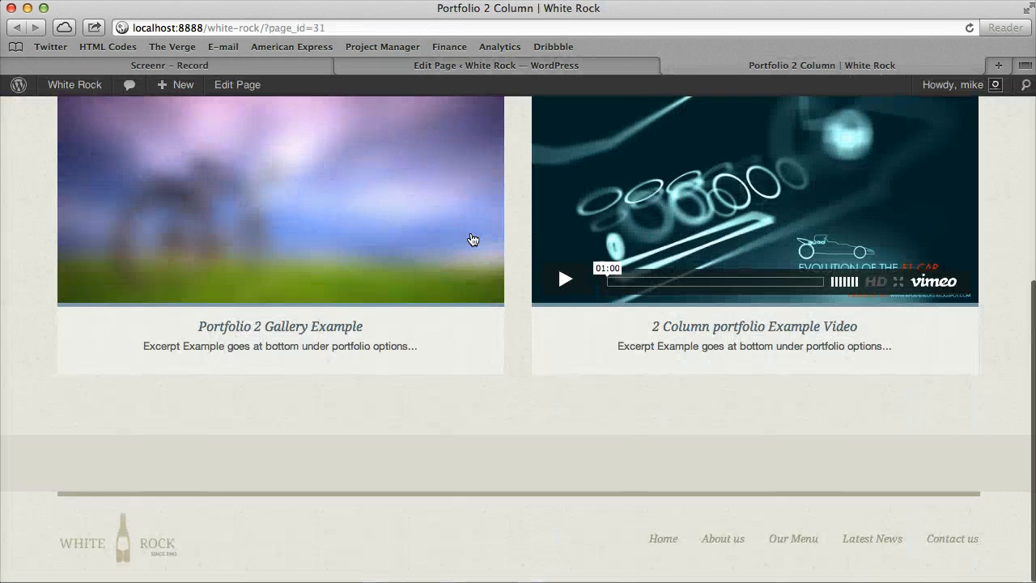
scroll(353, 281, "up", 10)
Open the Portfolio 3 Column page for editing from the site, set its portfolio category to portfolio-3 and update it.
left_click(228, 348)
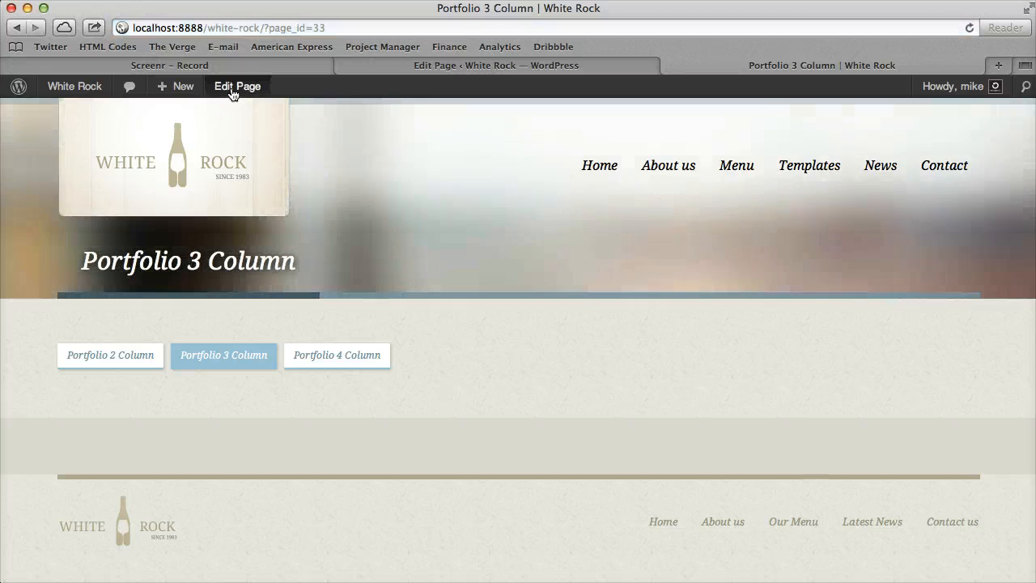
left_click(238, 86)
scroll(356, 267, "down", 10)
left_click(374, 227)
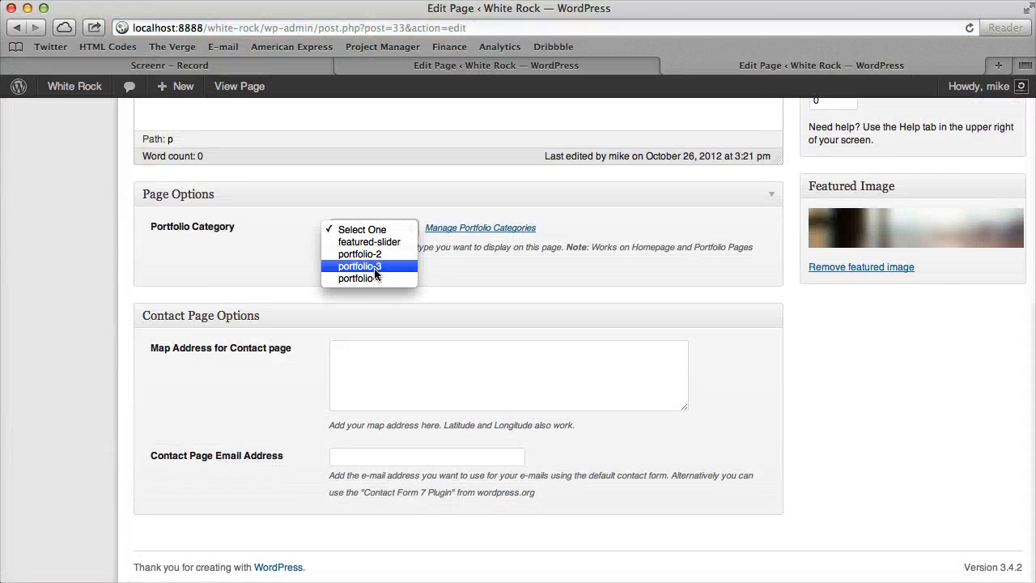
left_click(364, 264)
scroll(412, 240, "up", 3)
scroll(413, 240, "up", 5)
left_click(960, 307)
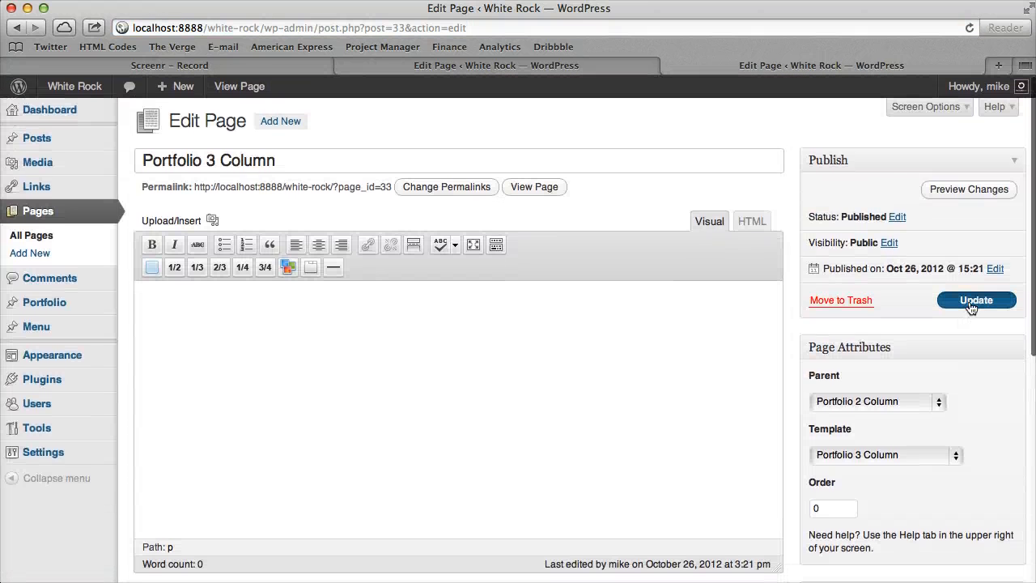
Set the Portfolio 4 Column page's portfolio category to portfolio-4 and update the page.
left_click(18, 236)
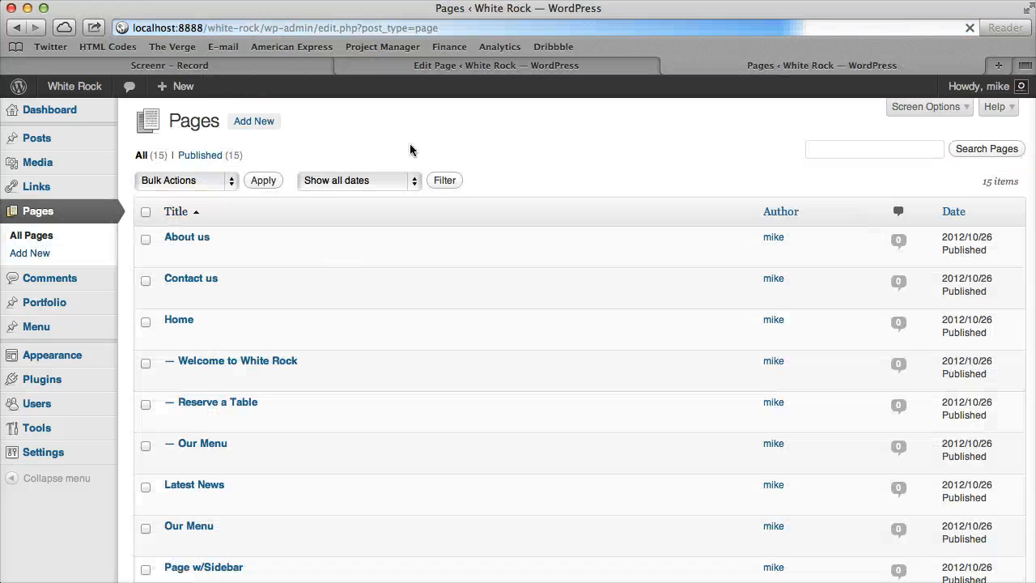
left_click(345, 66)
scroll(282, 283, "down", 5)
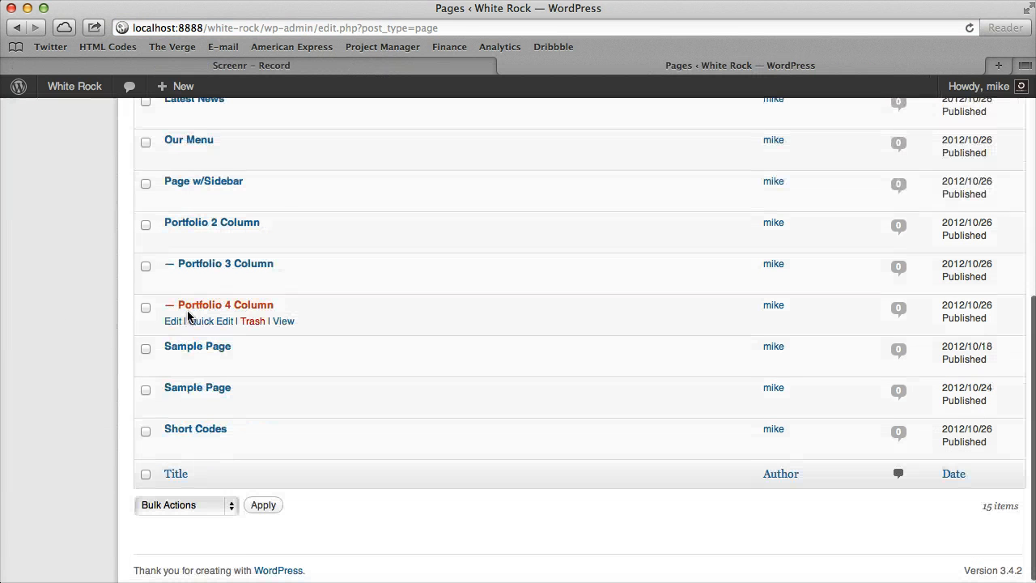
left_click(173, 321)
scroll(370, 308, "down", 10)
left_click(370, 293)
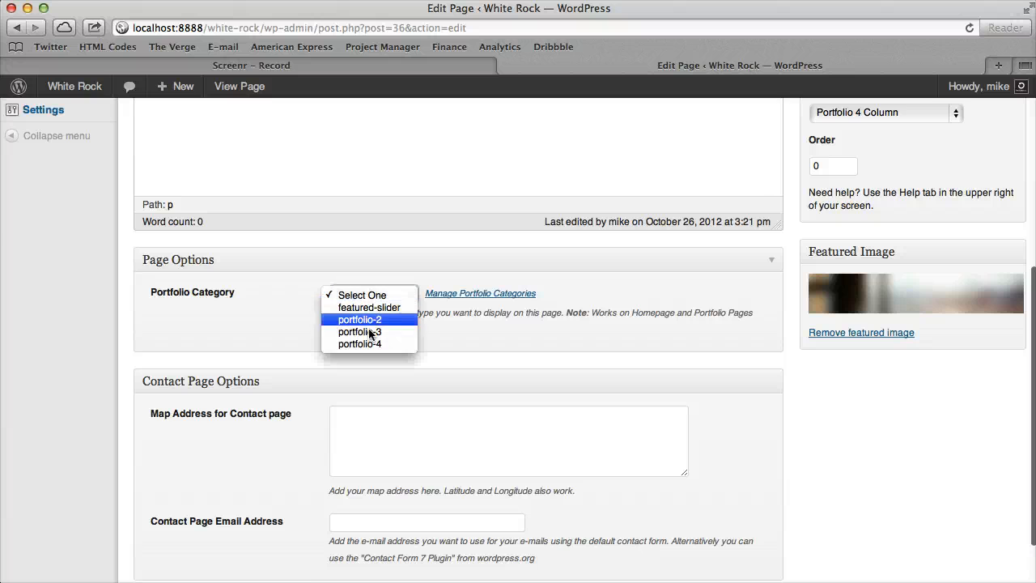
left_click(377, 343)
scroll(815, 357, "up", 3)
left_click(970, 172)
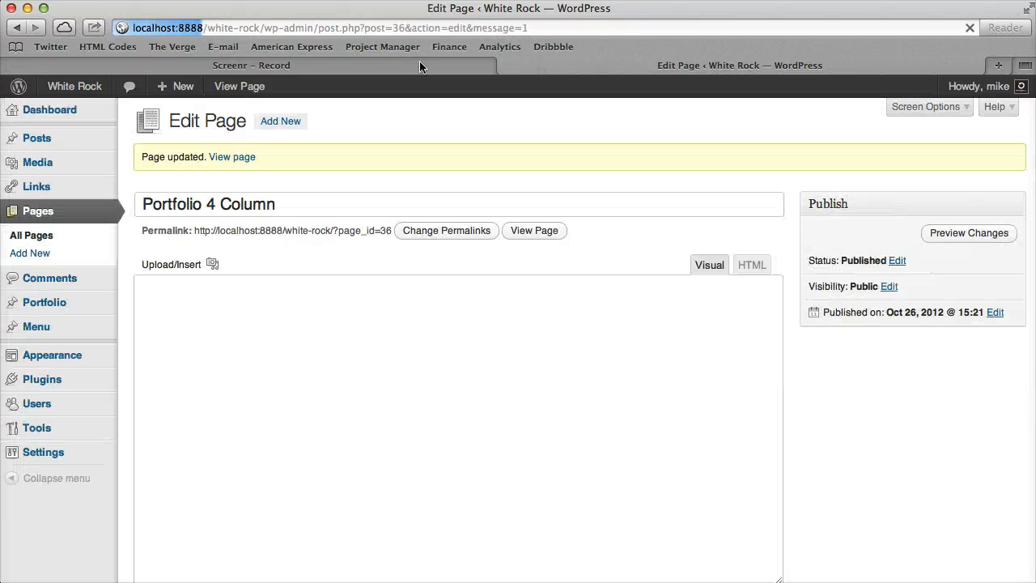
View the Portfolio 4 Column page on the site, followed by the Latest News page.
left_click(258, 87)
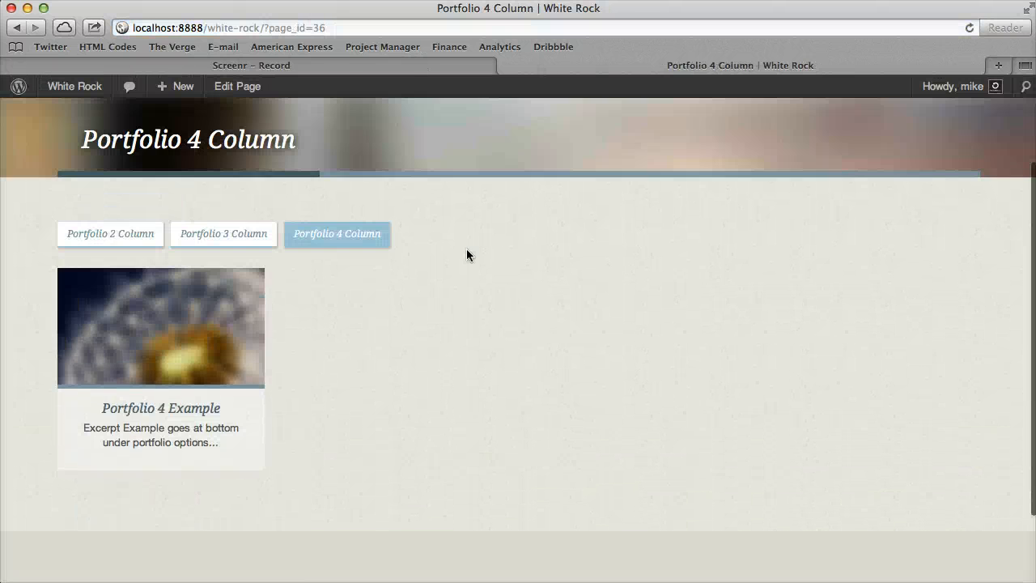
scroll(467, 249, "up", 3)
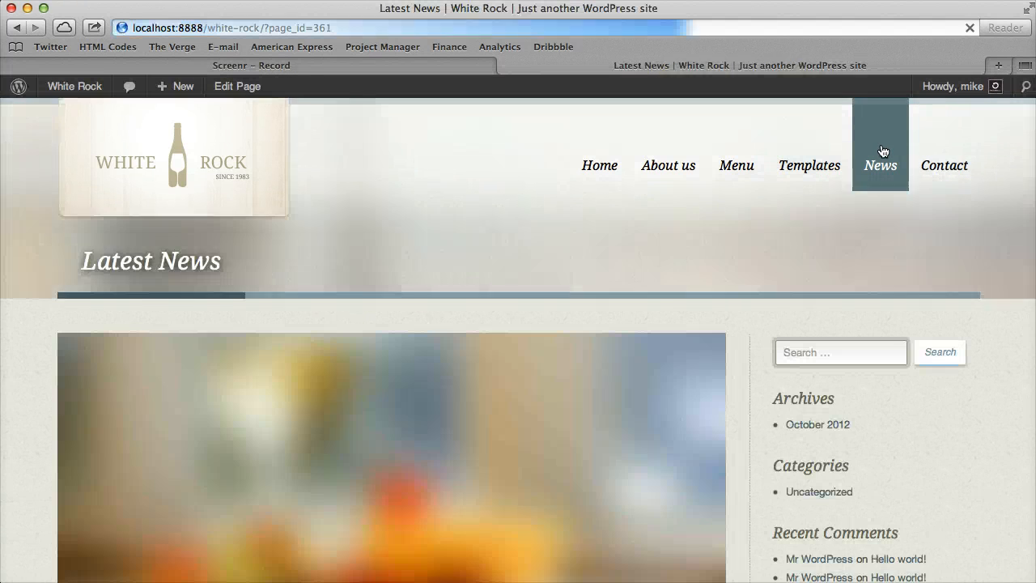
scroll(875, 285, "down", 5)
scroll(875, 243, "up", 5)
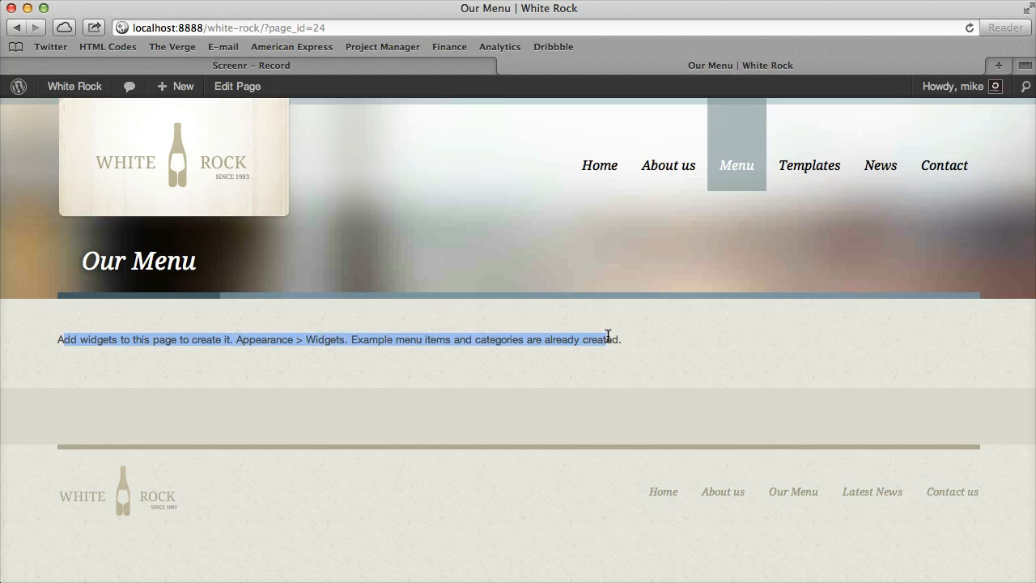
Read the Our Menu page's instruction text about adding widgets, highlighting the sentences.
left_click(656, 343)
left_click_drag(657, 342, 175, 324)
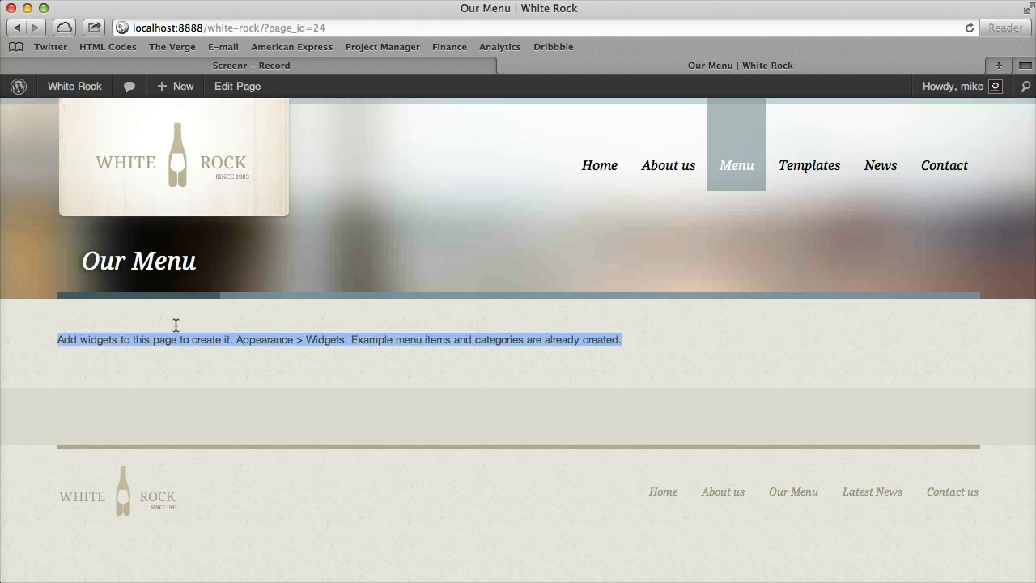
left_click(71, 339)
left_click_drag(63, 339, 369, 340)
left_click(373, 340)
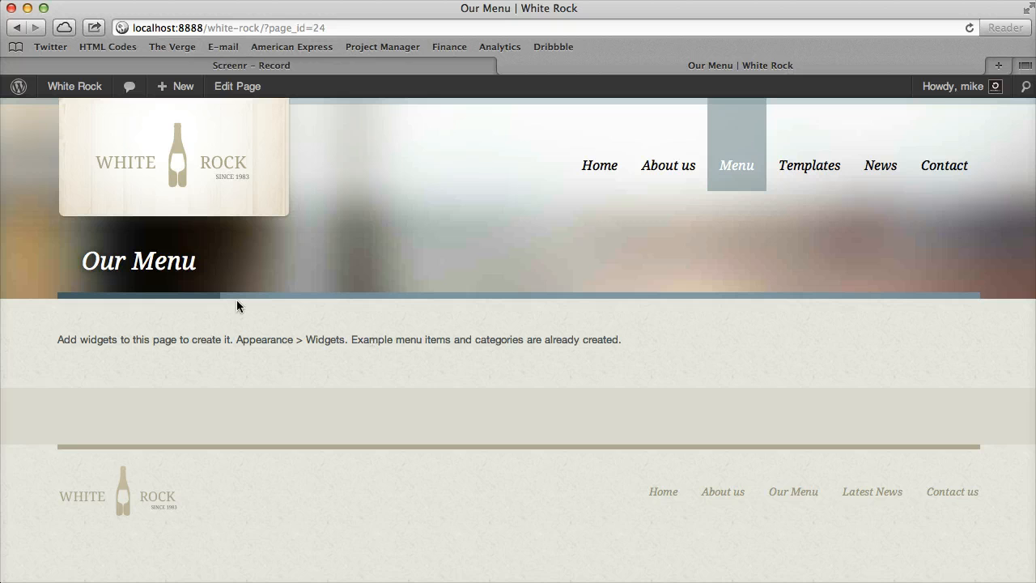
Add a Progression: Menu Builder widget to the Menu Widgets Column 1 area in the site's widget settings.
left_click(93, 92)
mouse_move(99, 355)
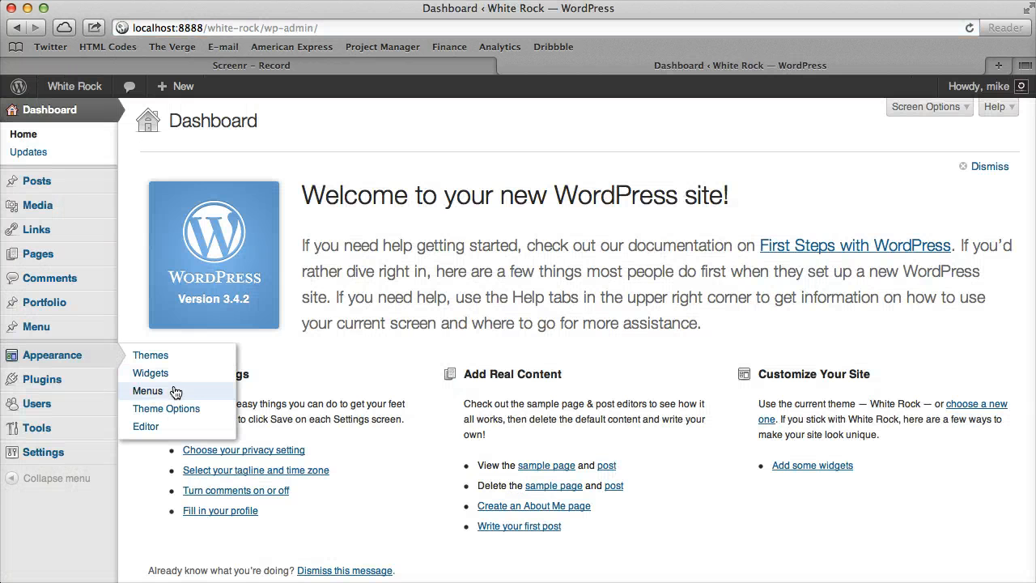
left_click(147, 391)
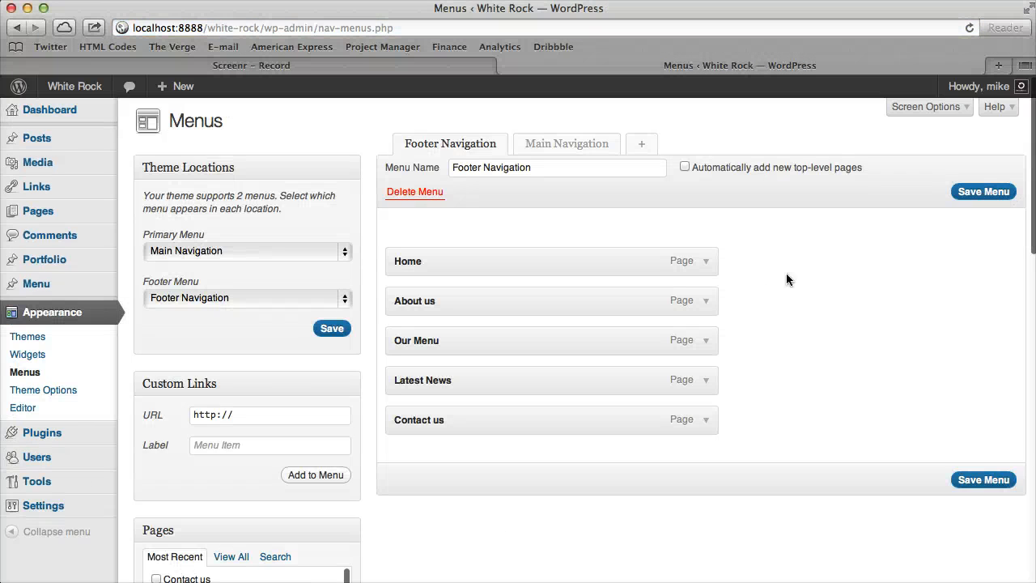
left_click(27, 354)
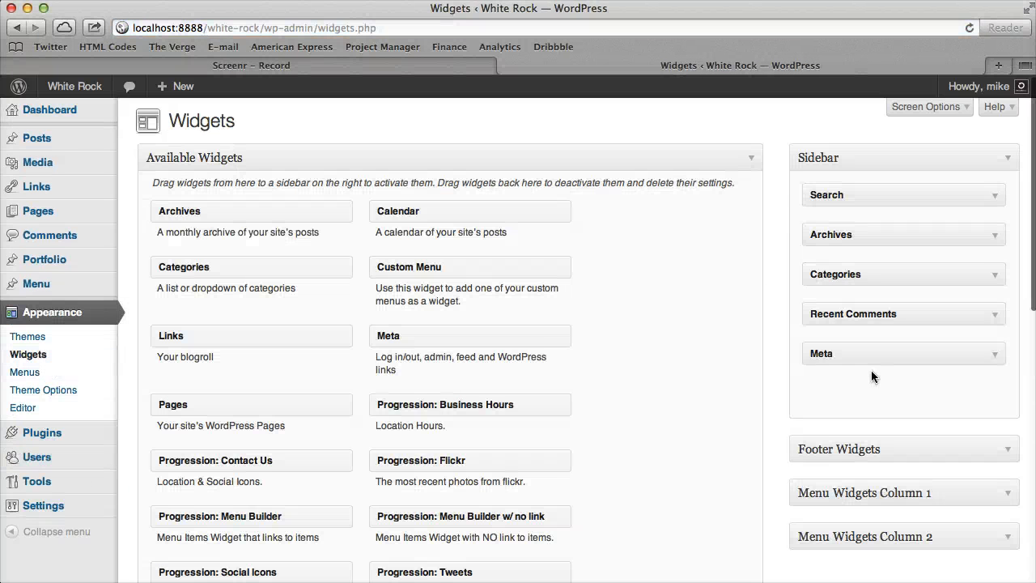
scroll(871, 370, "down", 5)
left_click(989, 308)
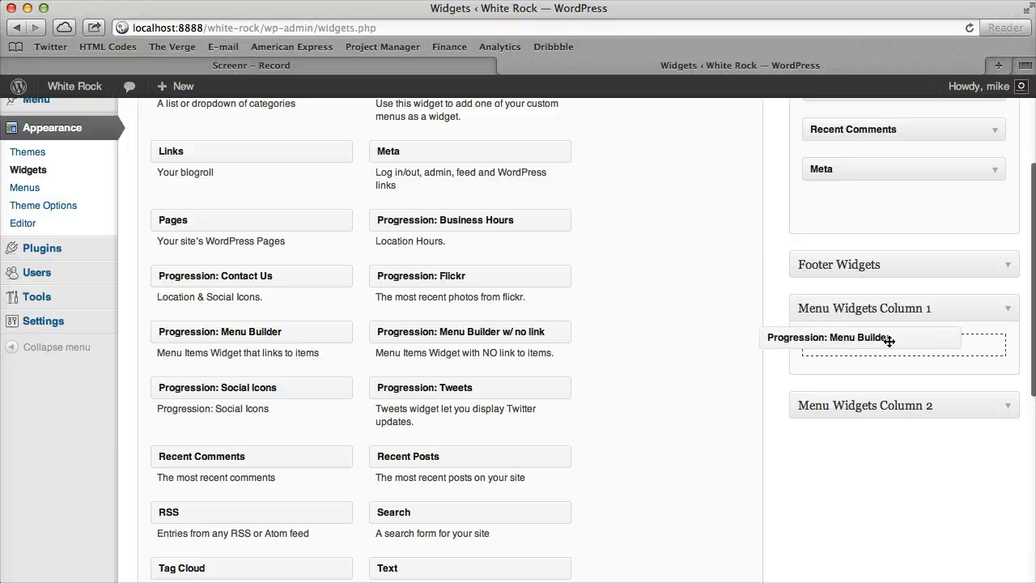
left_click_drag(889, 341, 887, 344)
Open the Menu Categories list in a separate browser tab and copy the Main Courses category's slug, main-courses.
scroll(276, 368, "up", 5)
mouse_move(67, 287)
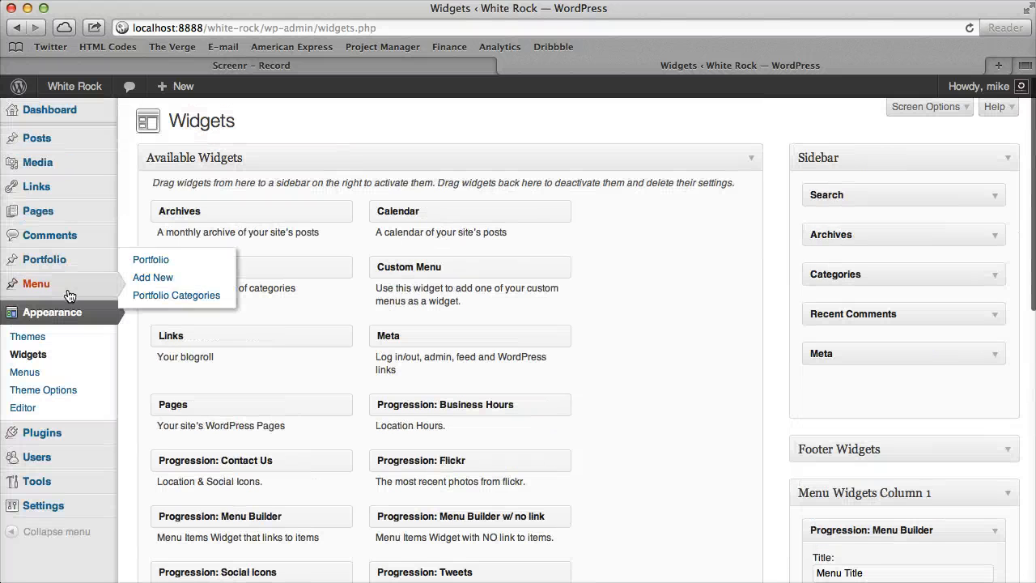
right_click(176, 317)
left_click(240, 341)
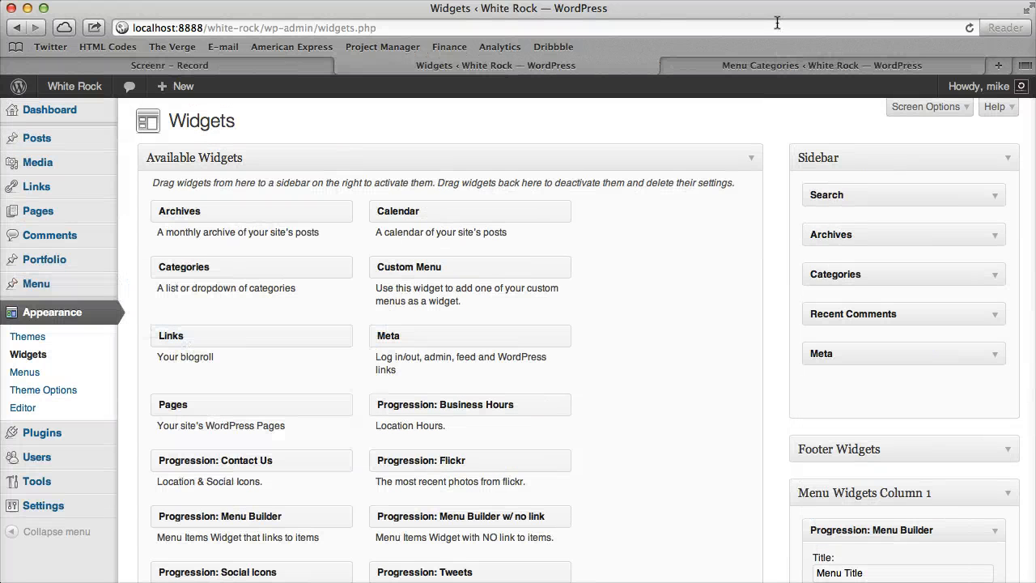
left_click(789, 65)
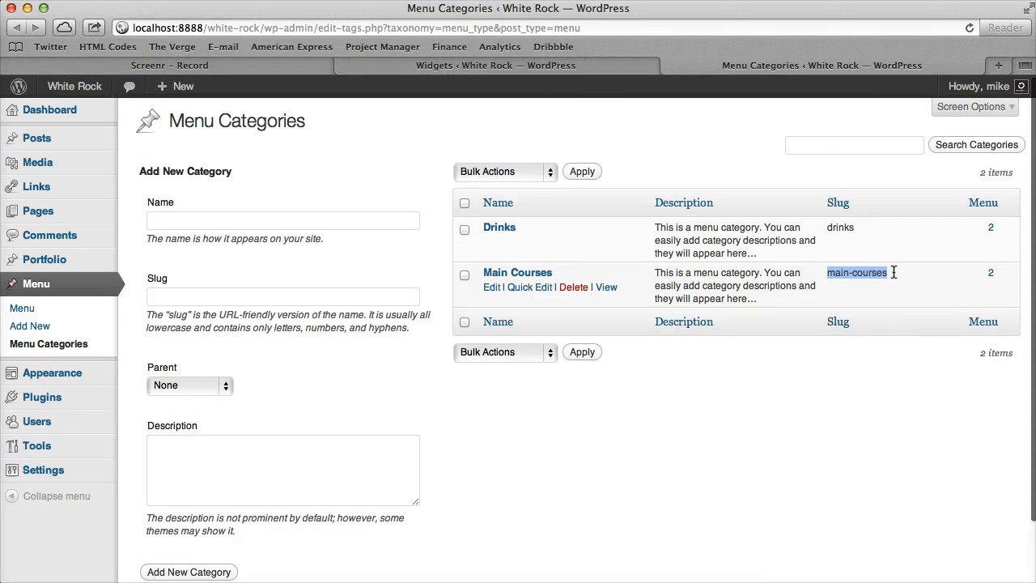
Set the Menu Builder widget's menu category slug to main-courses, save it and check the Our Menu page on the site.
left_click(598, 69)
scroll(670, 291, "down", 5)
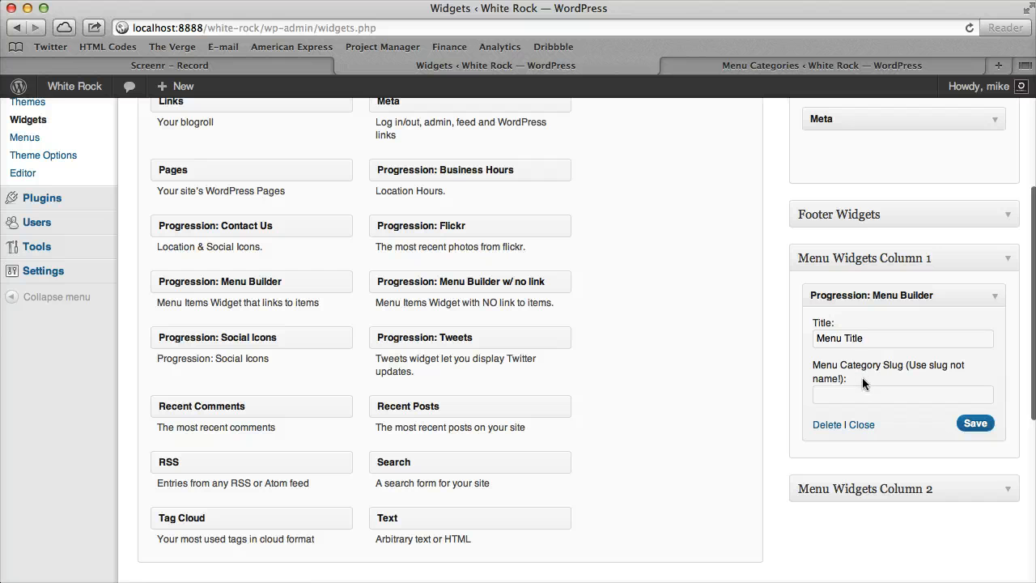
left_click(101, 94)
left_click(733, 158)
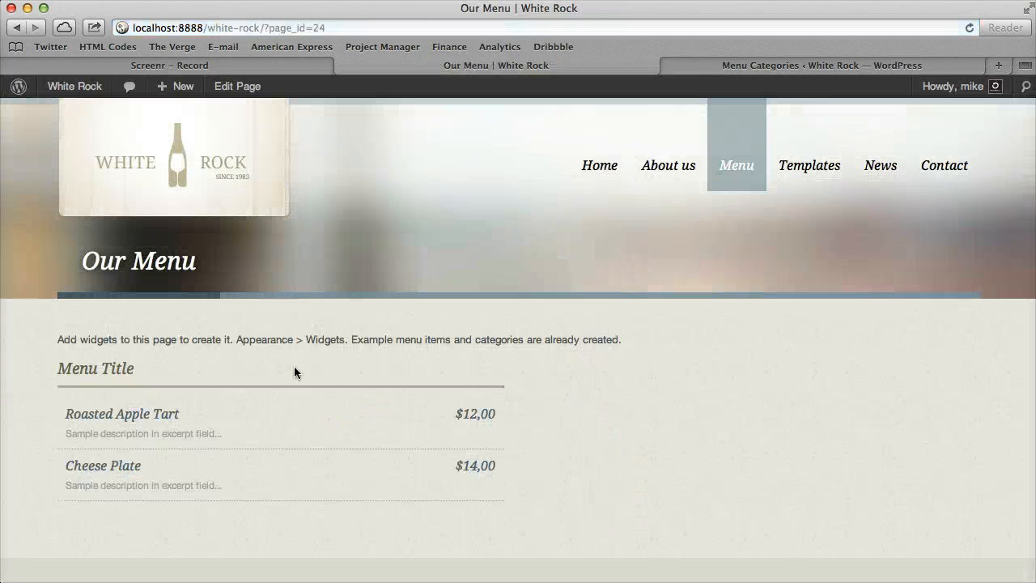